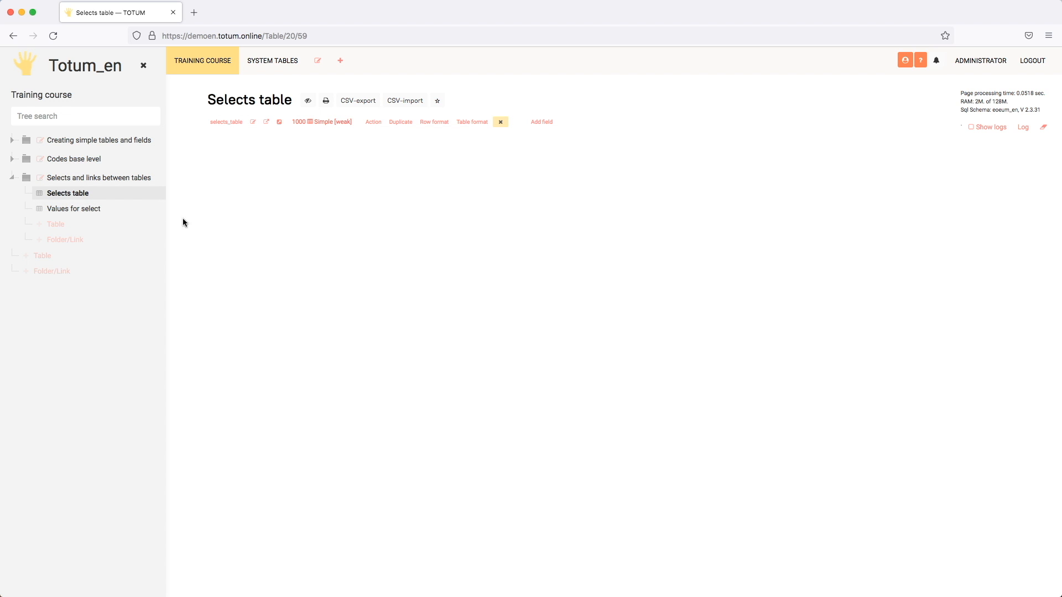
Start a new field in Selects table, titled Select and placed in the Header
{"action": "left_click", "coordinate": [86, 209]}
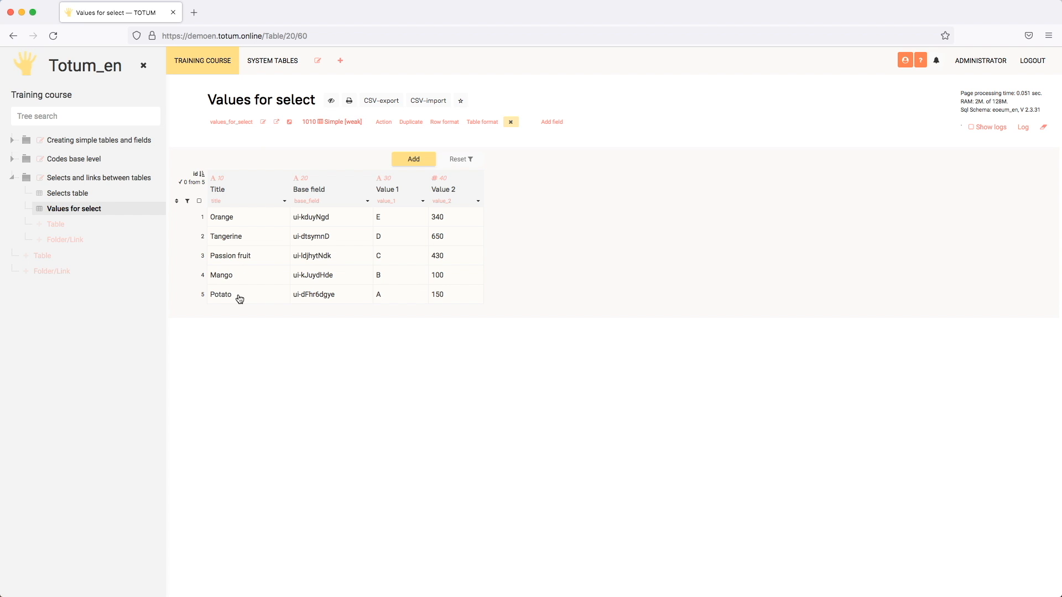
{"action": "left_click", "coordinate": [75, 194]}
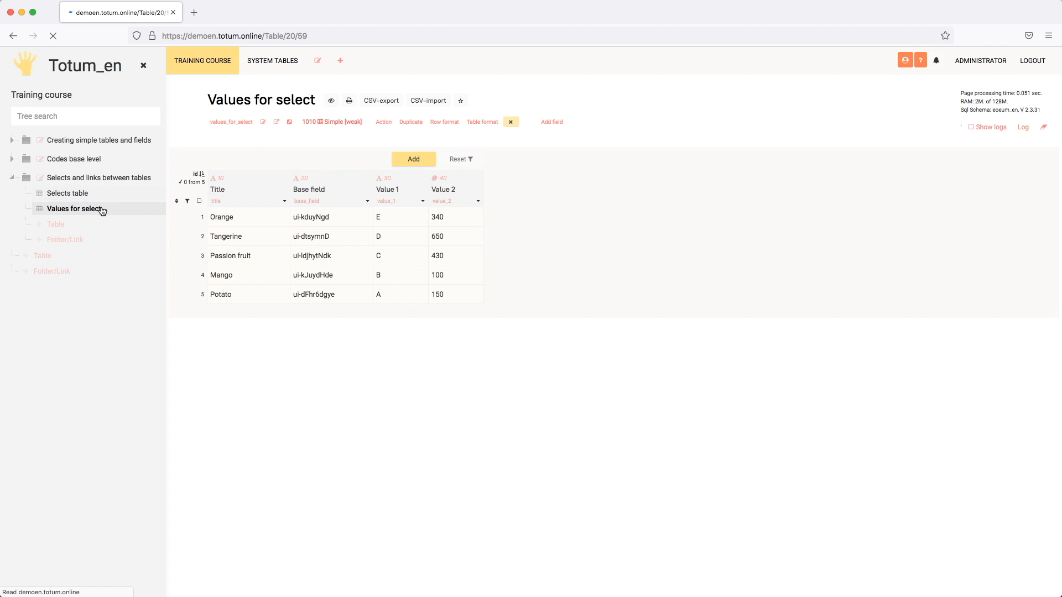
{"action": "left_click", "coordinate": [550, 123]}
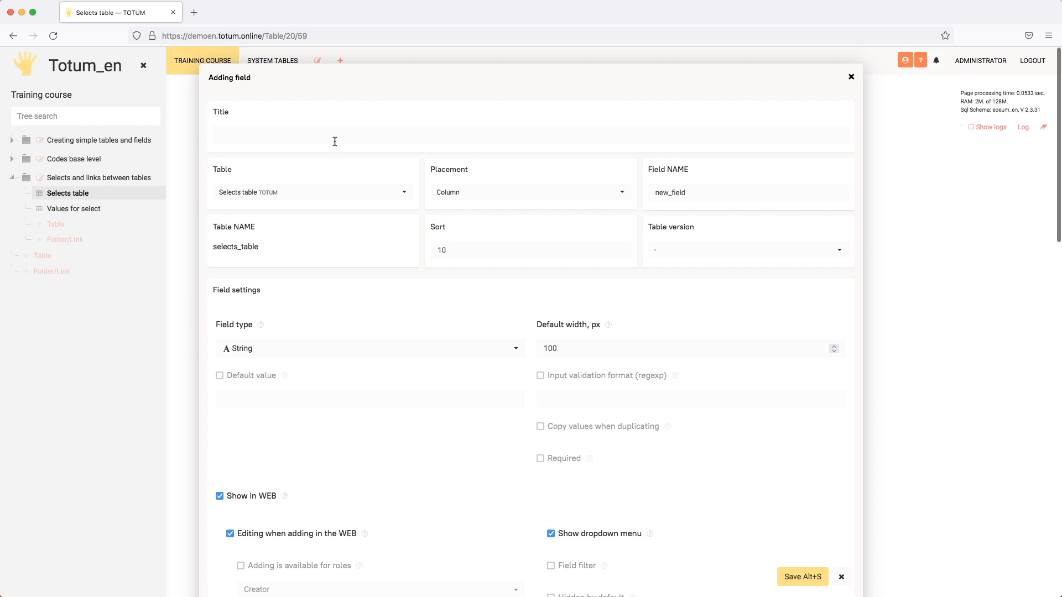
{"action": "type", "text": "Sele"}
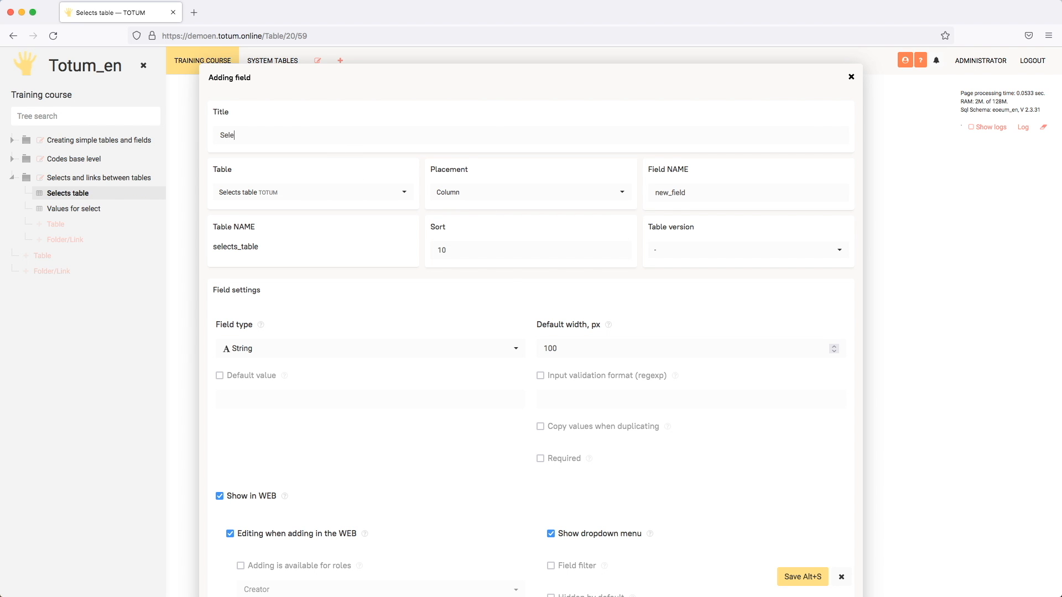
{"action": "type", "text": "ct"}
{"action": "left_click", "coordinate": [525, 194]}
{"action": "left_click", "coordinate": [474, 263]}
Set the new field's type to Select and its default width to 300 px, and save it
{"action": "left_click", "coordinate": [318, 356]}
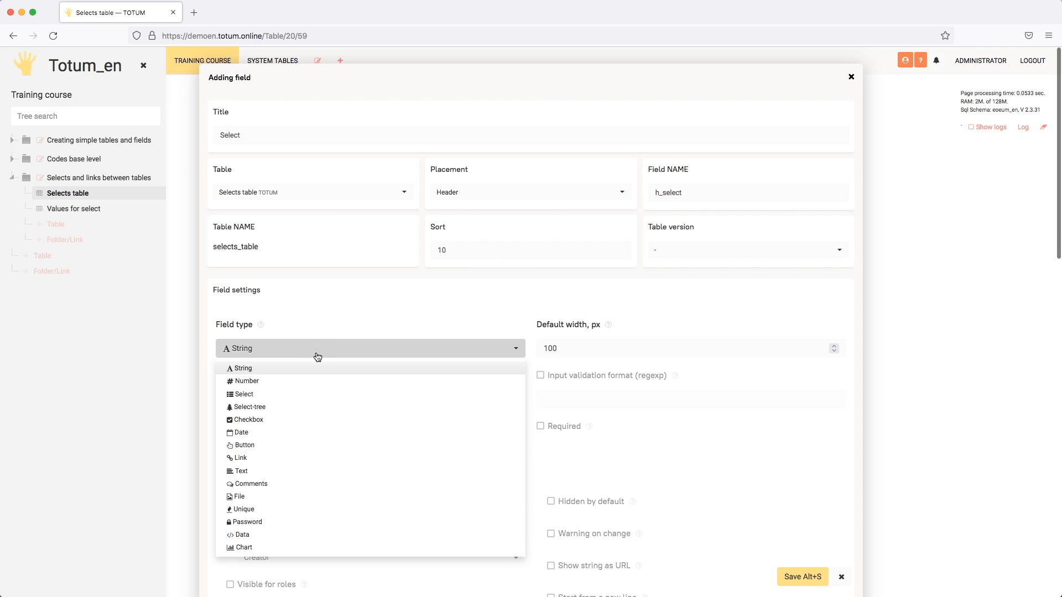
{"action": "left_click", "coordinate": [234, 394]}
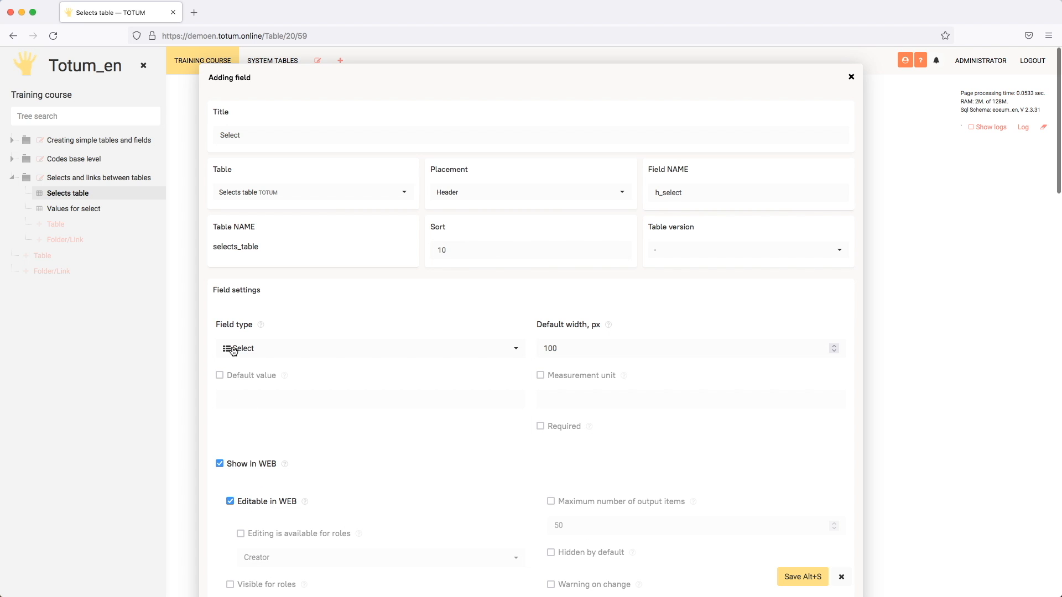
{"action": "double_click", "coordinate": [550, 349]}
{"action": "type", "text": "300"}
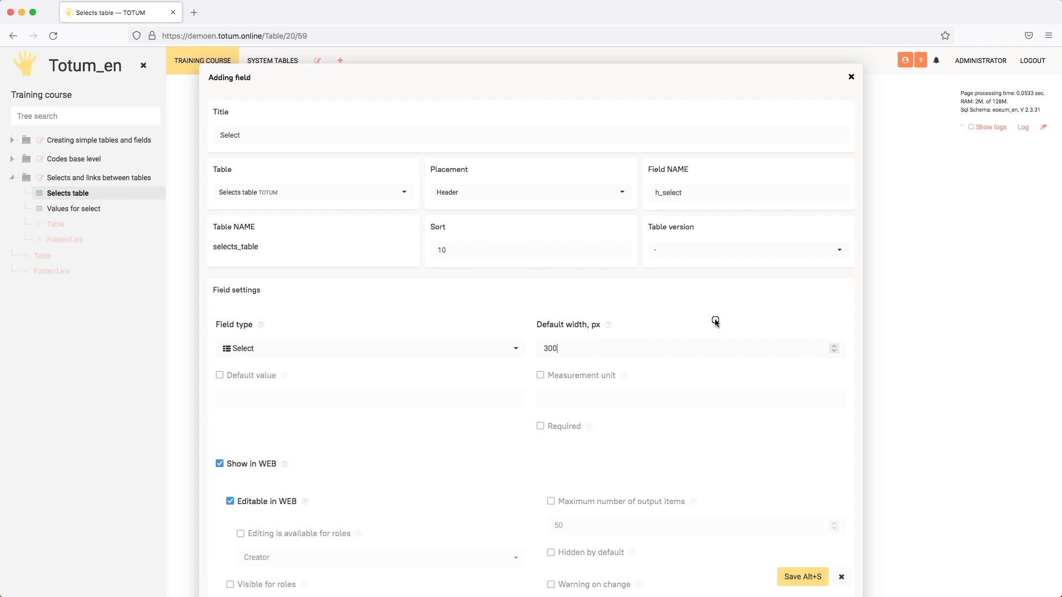
{"action": "key", "text": "alt+s"}
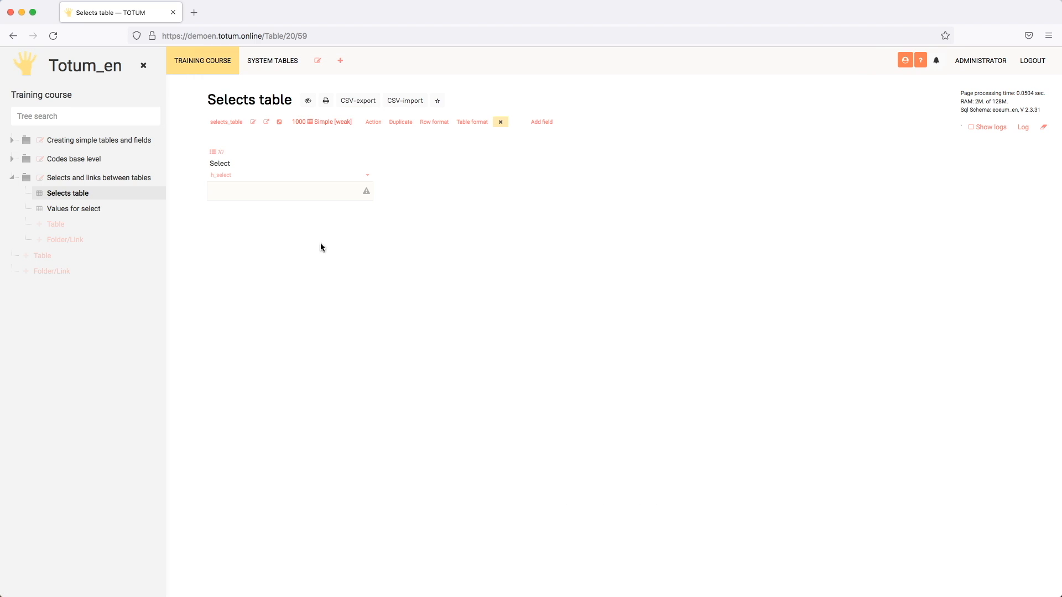
In the Select field's settings, set the select code's table parameter to 'values_for_select'
{"action": "left_click", "coordinate": [337, 196]}
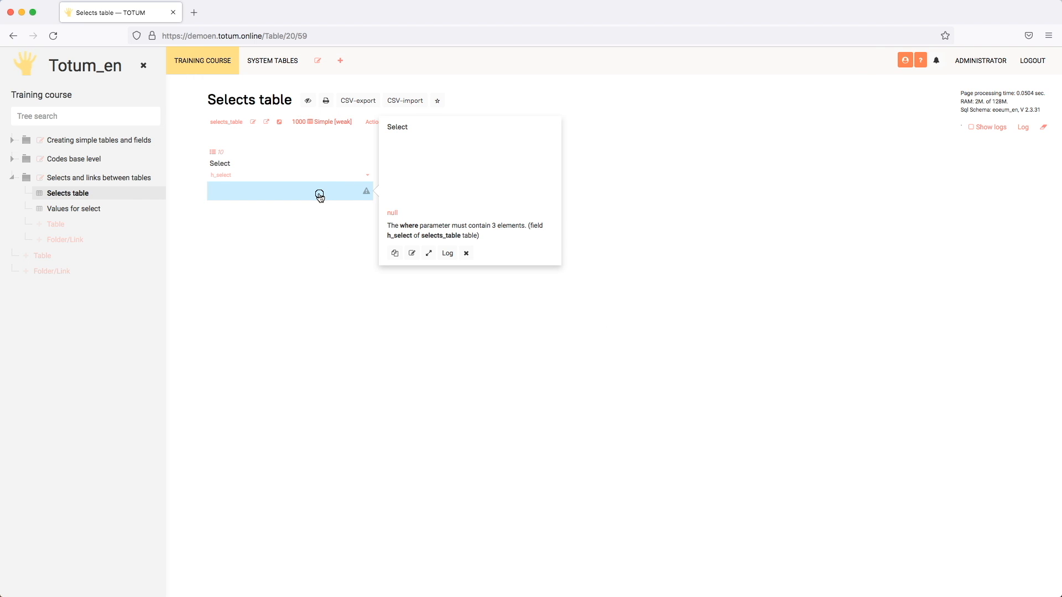
{"action": "left_click", "coordinate": [319, 197]}
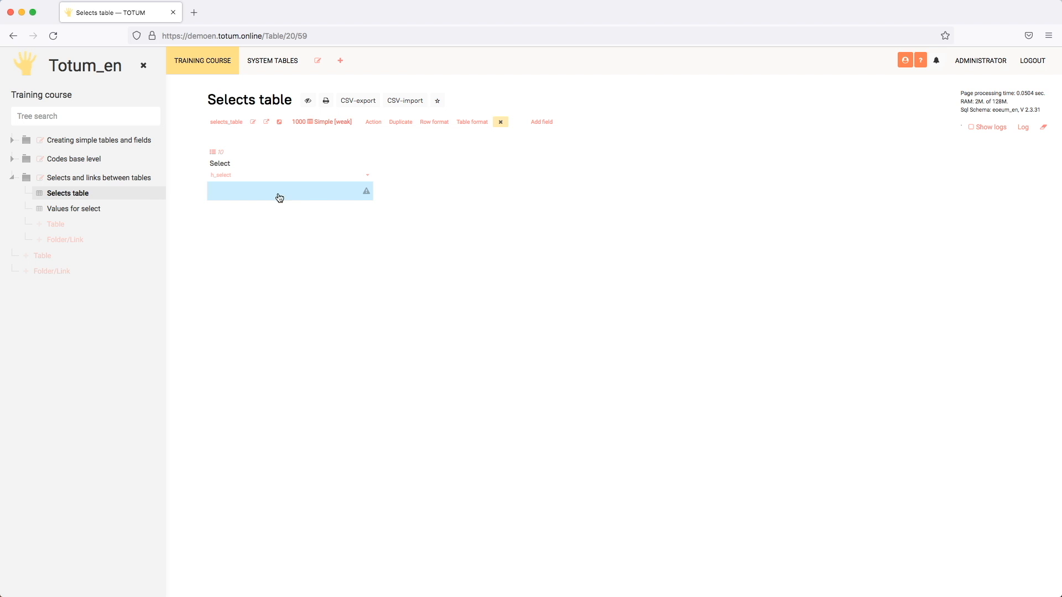
{"action": "left_click", "coordinate": [370, 177]}
{"action": "scroll", "coordinate": [477, 242], "scroll_direction": "down", "scroll_amount": 10}
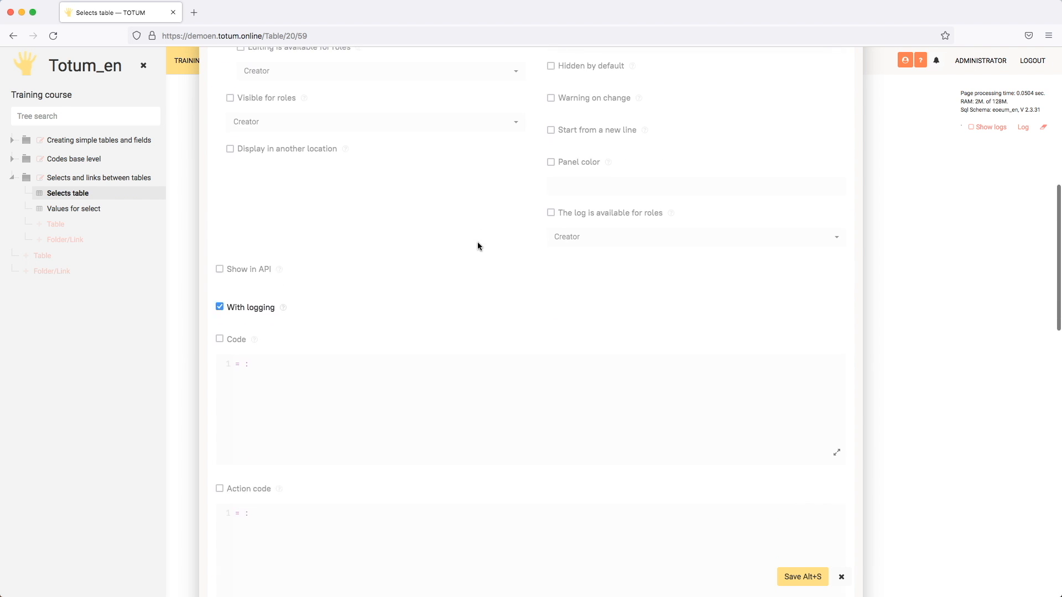
{"action": "scroll", "coordinate": [478, 246], "scroll_direction": "down", "scroll_amount": 6}
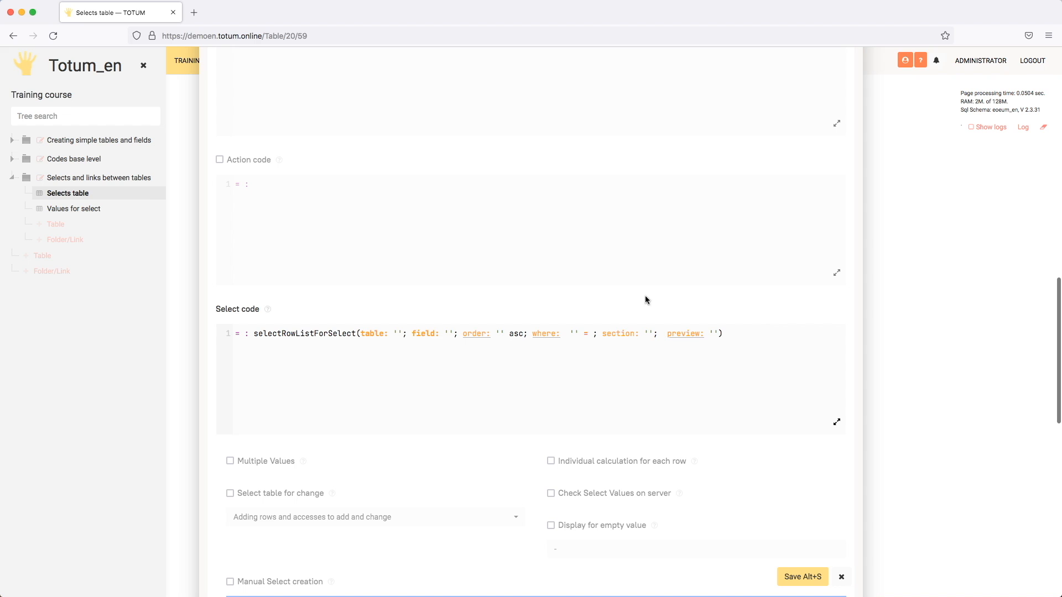
{"action": "left_click", "coordinate": [397, 333]}
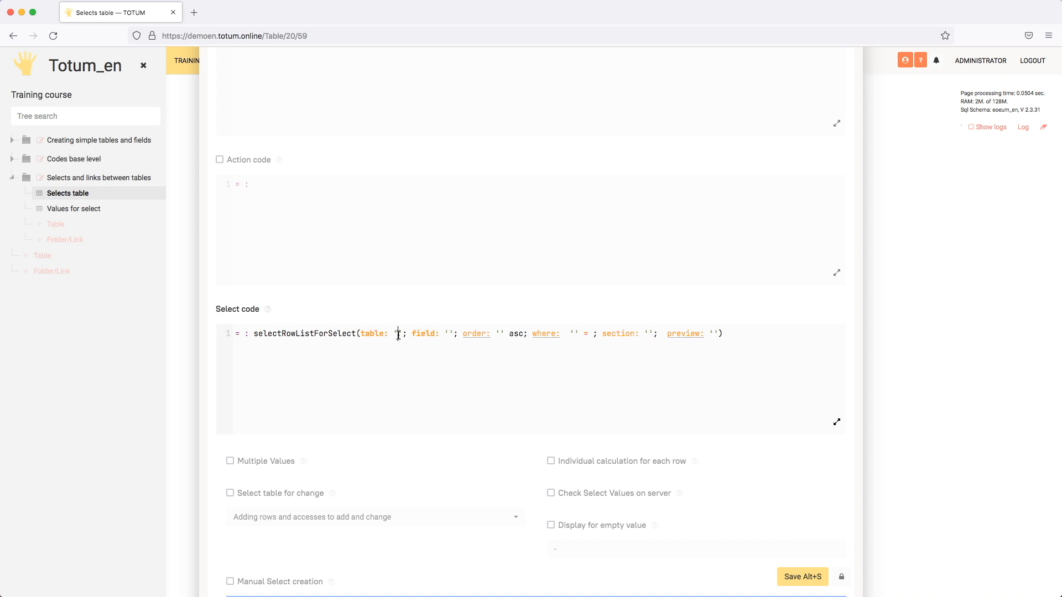
{"action": "type", "text": "valu"}
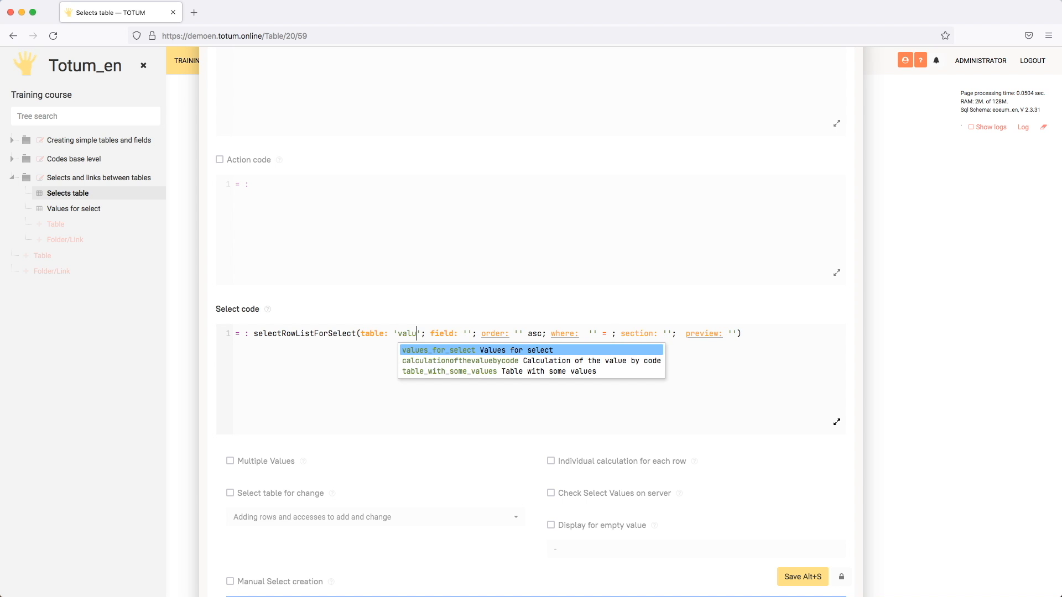
{"action": "left_click", "coordinate": [414, 350]}
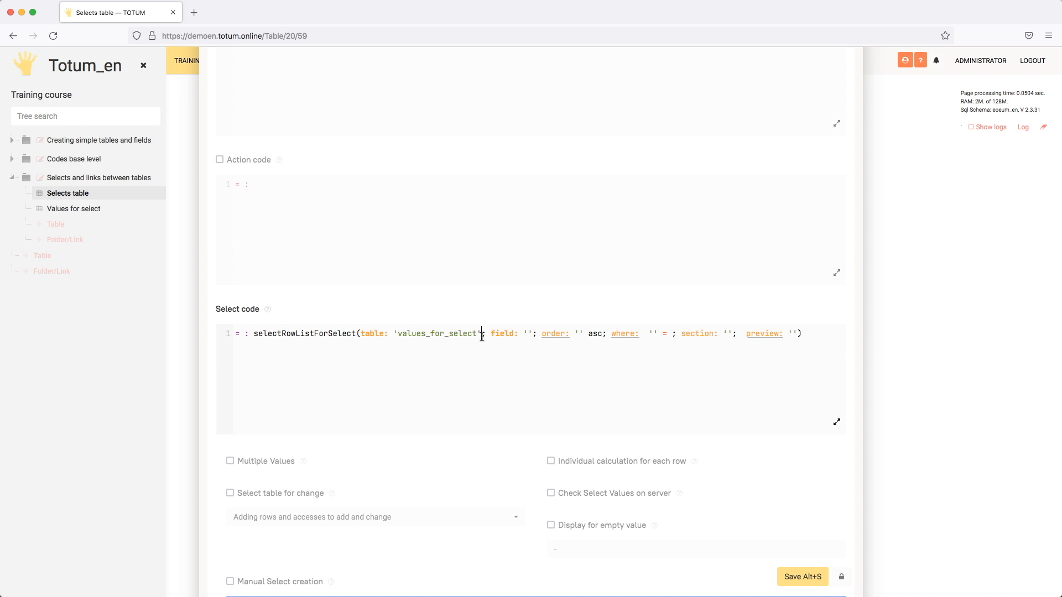
Set both the field and order parameters of the select code to 'title'
{"action": "left_click", "coordinate": [529, 330]}
{"action": "key", "text": "ctrl+space"}
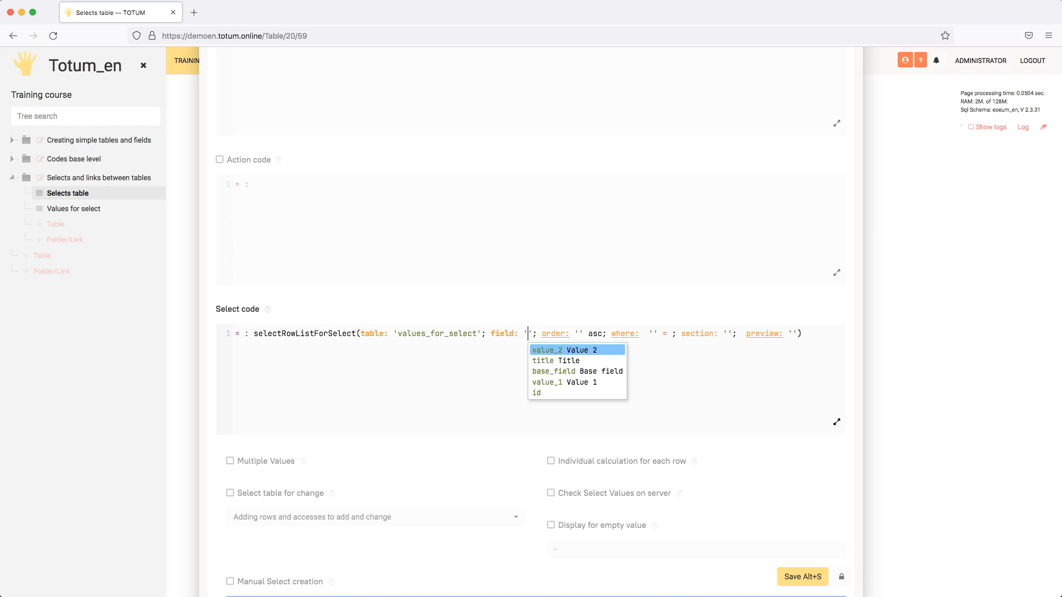
{"action": "key", "text": "Down"}
{"action": "key", "text": "Return"}
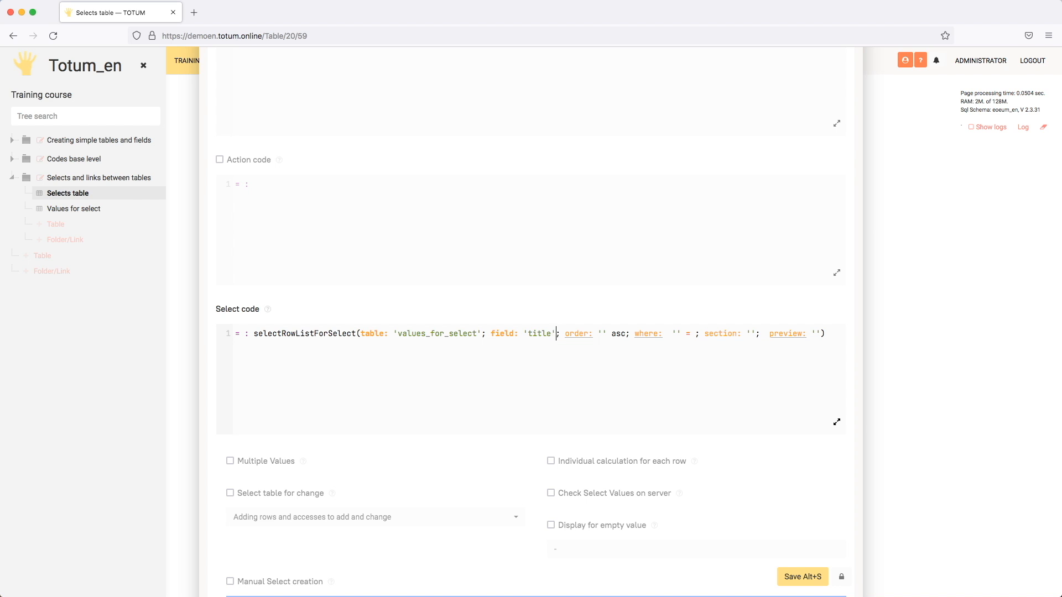
{"action": "key", "text": "Right"}
{"action": "key", "text": "Right"}
{"action": "key", "text": "Return"}
{"action": "key", "text": "Down"}
{"action": "key", "text": "Return"}
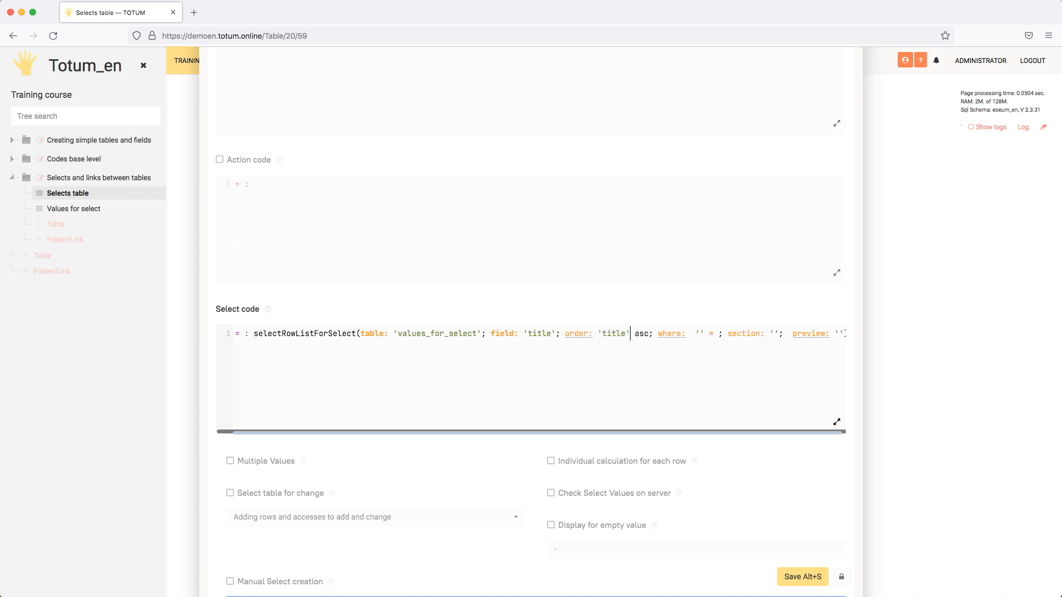
Remove the where, section and preview parameters from the select code and save the field
{"action": "key", "text": "Tab"}
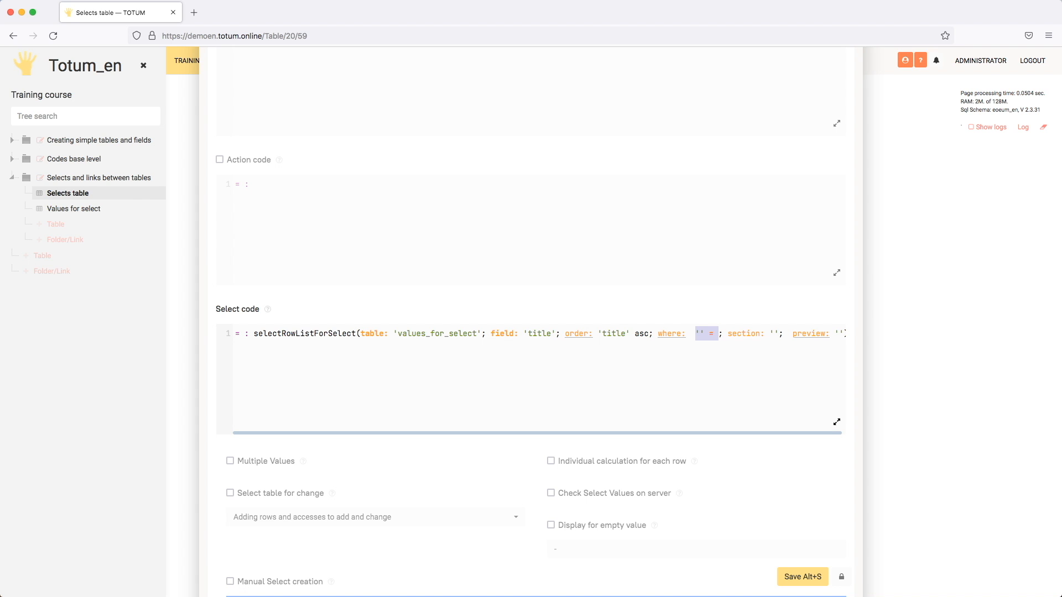
{"action": "key", "text": "Tab"}
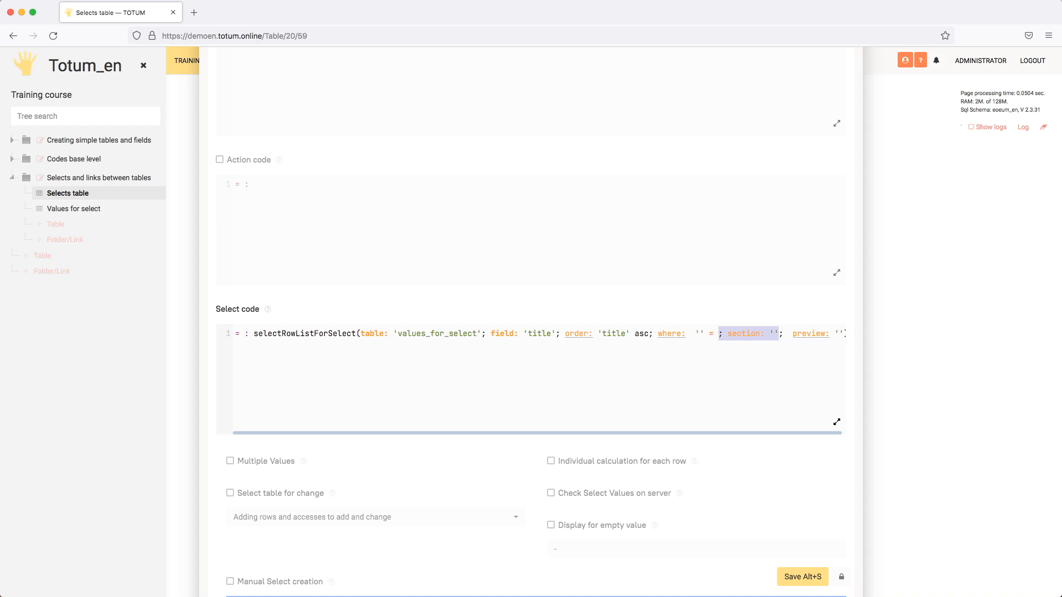
{"action": "key", "text": "BackSpace"}
{"action": "key", "text": "Tab"}
{"action": "key", "text": "BackSpace"}
{"action": "key", "text": "Tab"}
{"action": "key", "text": "BackSpace"}
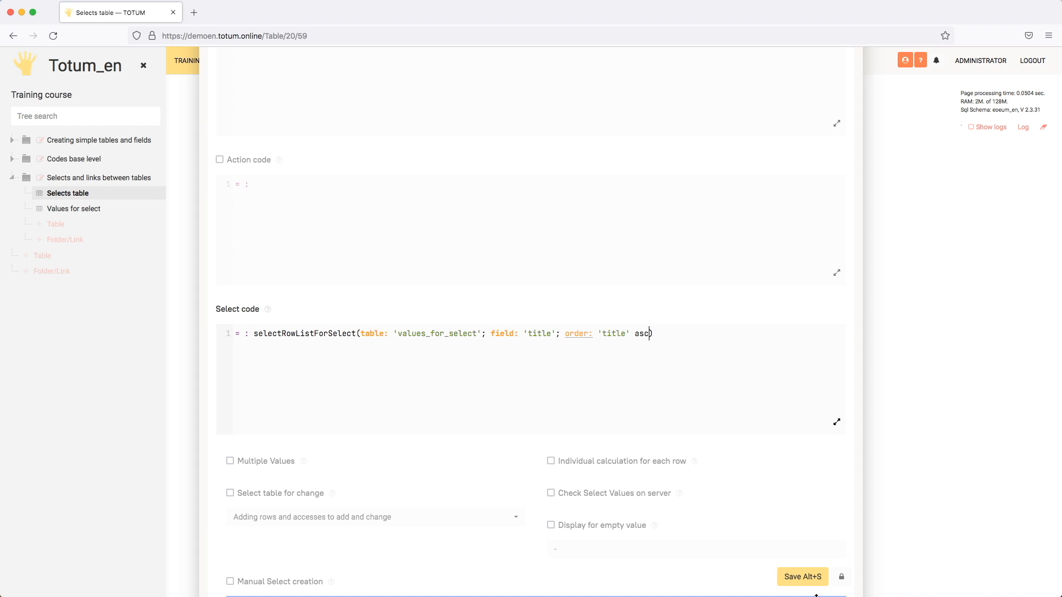
{"action": "left_click", "coordinate": [805, 576]}
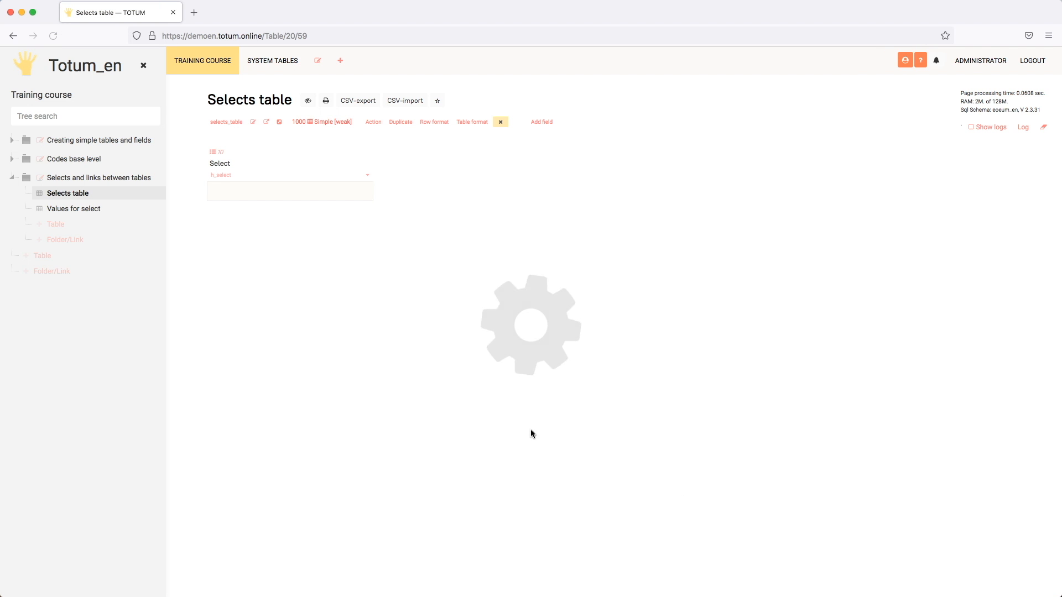
Choose Mango as the value of the Select field in the header
{"action": "left_click", "coordinate": [339, 190]}
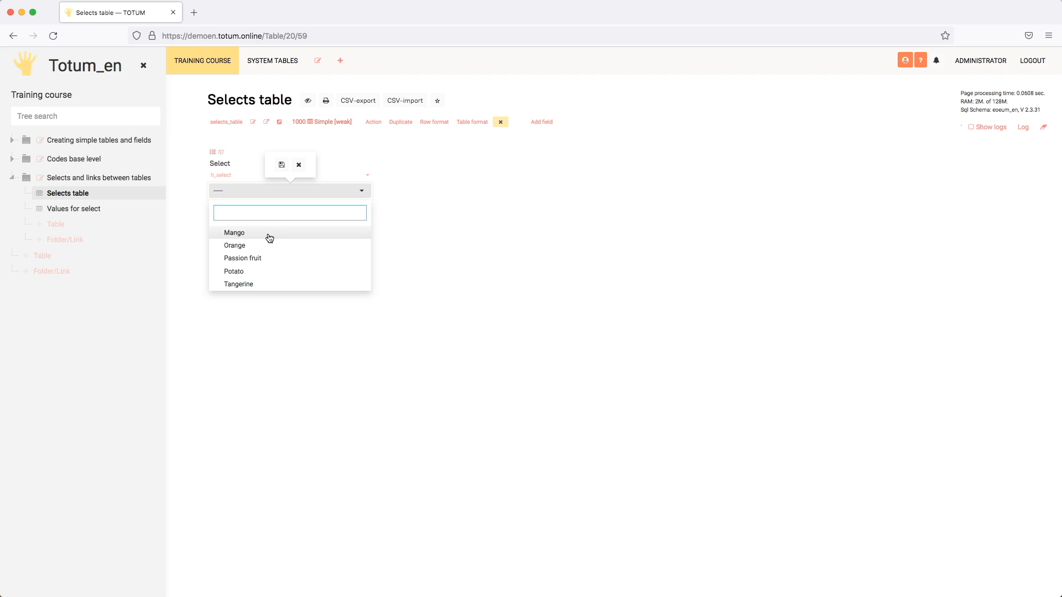
{"action": "scroll", "coordinate": [265, 241], "scroll_direction": "down", "scroll_amount": 1}
{"action": "left_click", "coordinate": [239, 231]}
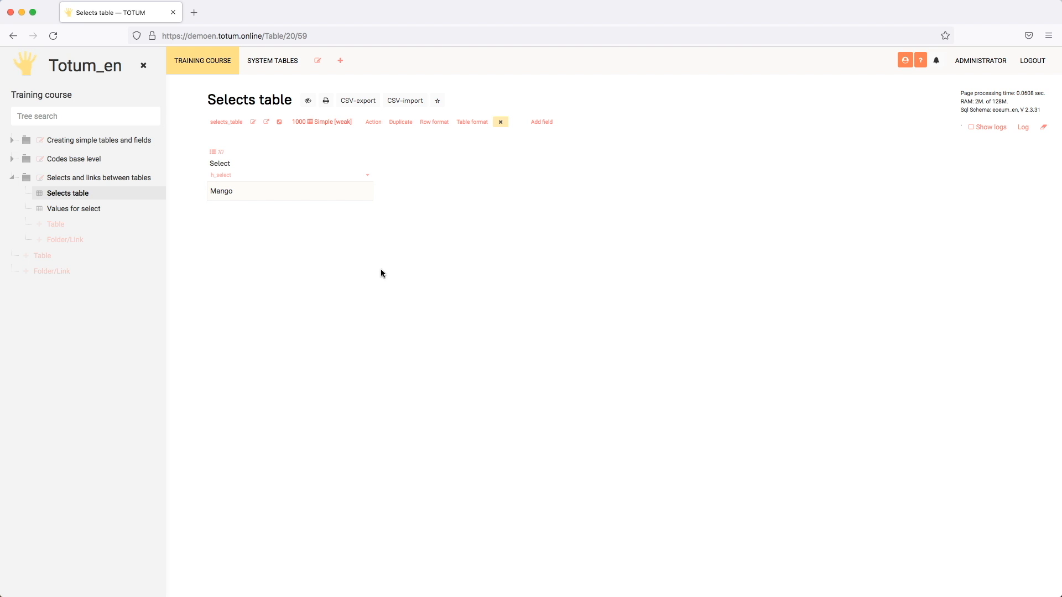
Inspect the underlying value stored for the Mango selection
{"action": "left_click", "coordinate": [298, 195]}
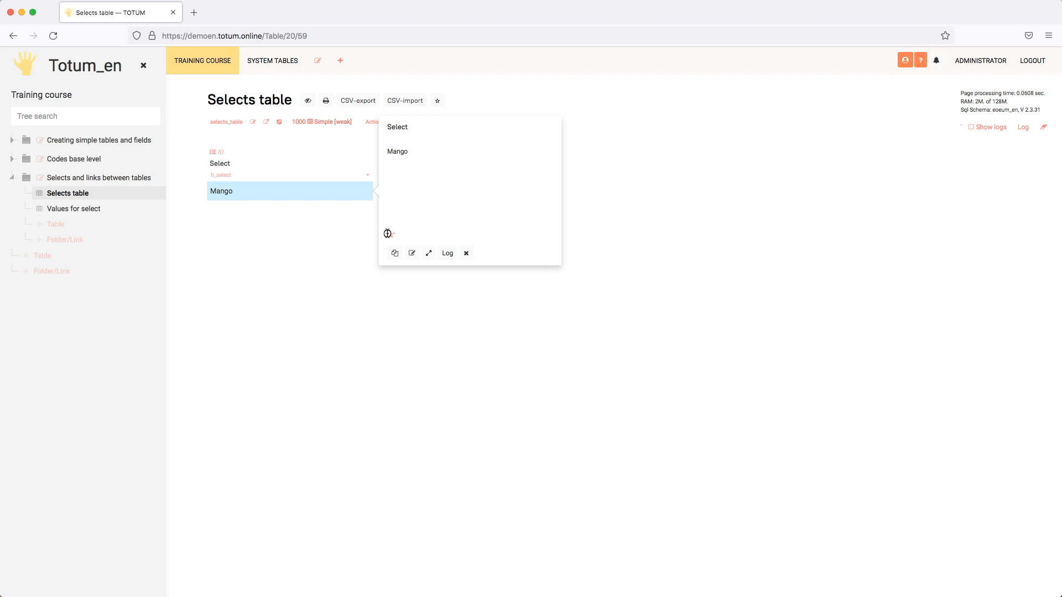
{"action": "left_click_drag", "start_coordinate": [387, 234], "coordinate": [395, 233]}
{"action": "left_click", "coordinate": [330, 239]}
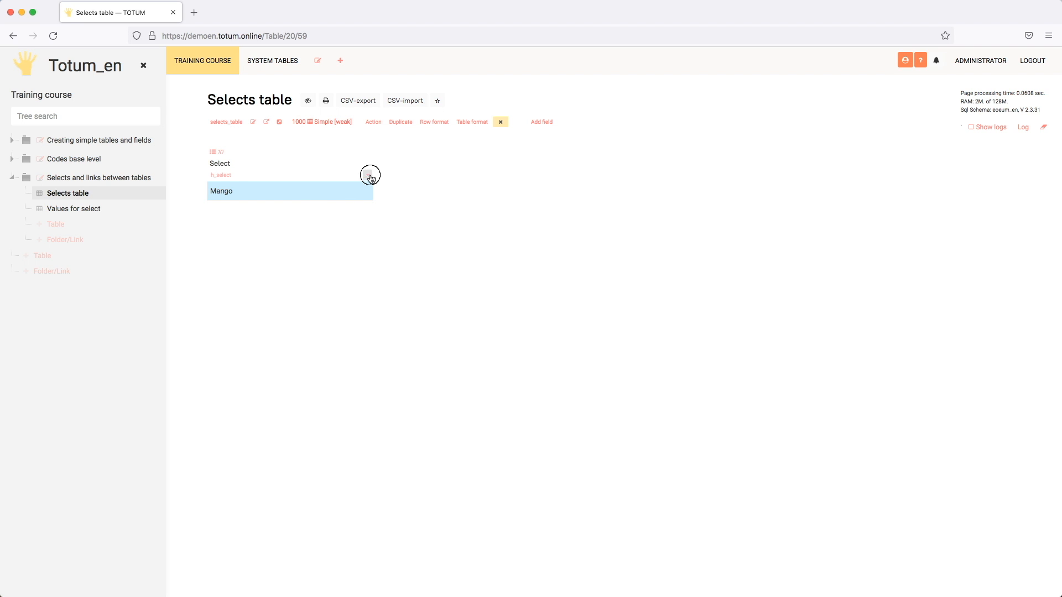
Start another header field after the Select field and title it Value
{"action": "left_click", "coordinate": [367, 174]}
{"action": "left_click", "coordinate": [350, 222]}
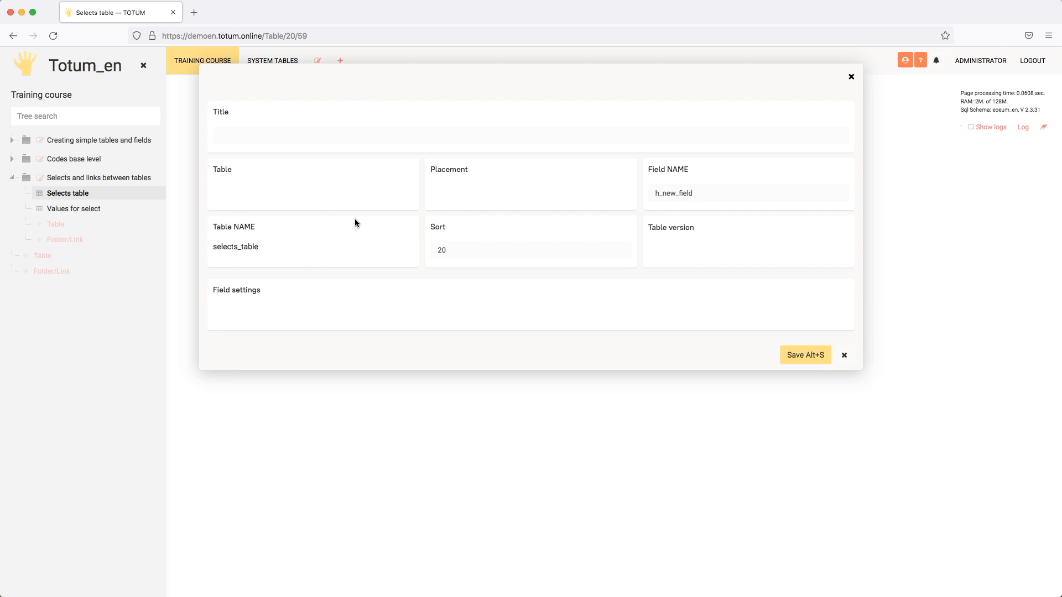
{"action": "left_click", "coordinate": [340, 136]}
{"action": "type", "text": "Valu"}
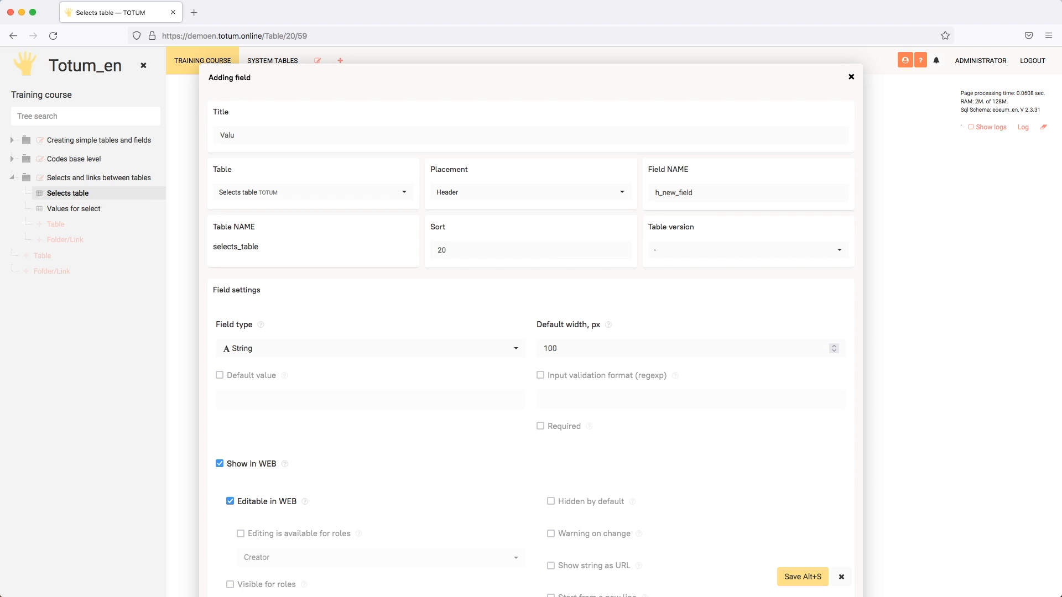
{"action": "type", "text": "e"}
Enable Code for the Value field, enter #h_select as its code, and save the field
{"action": "scroll", "coordinate": [530, 381], "scroll_direction": "down", "scroll_amount": 5}
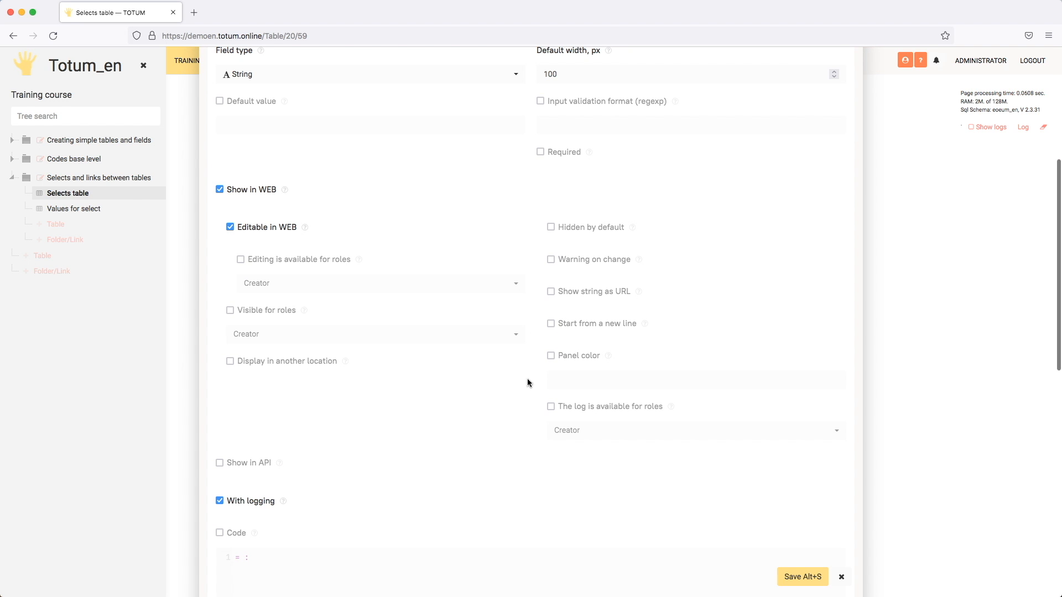
{"action": "left_click", "coordinate": [233, 530]}
{"action": "left_click", "coordinate": [303, 559]}
{"action": "type", "text": "#"}
{"action": "key", "text": "Return"}
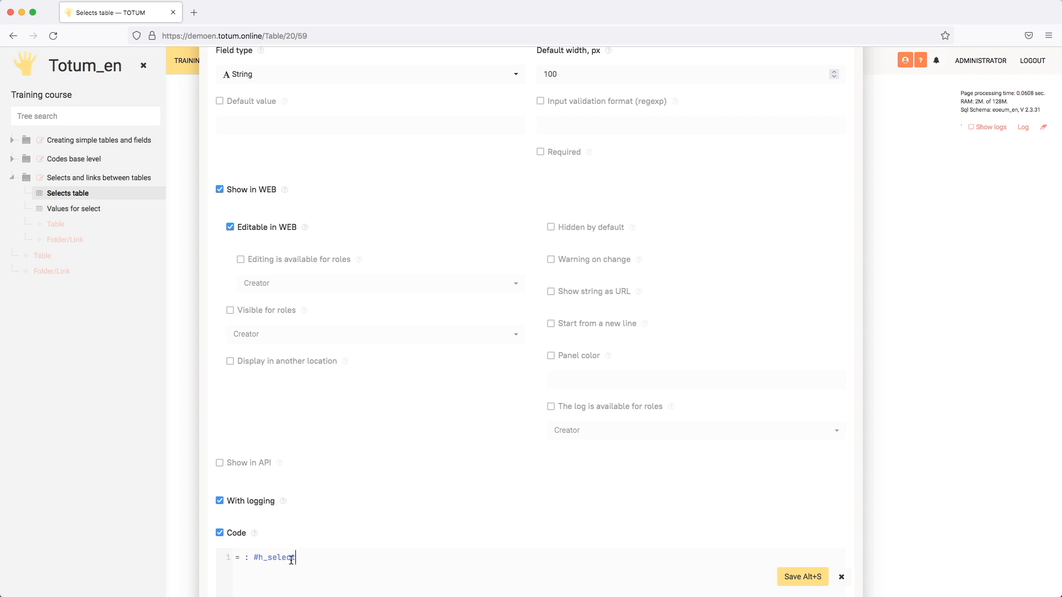
{"action": "left_click", "coordinate": [791, 576]}
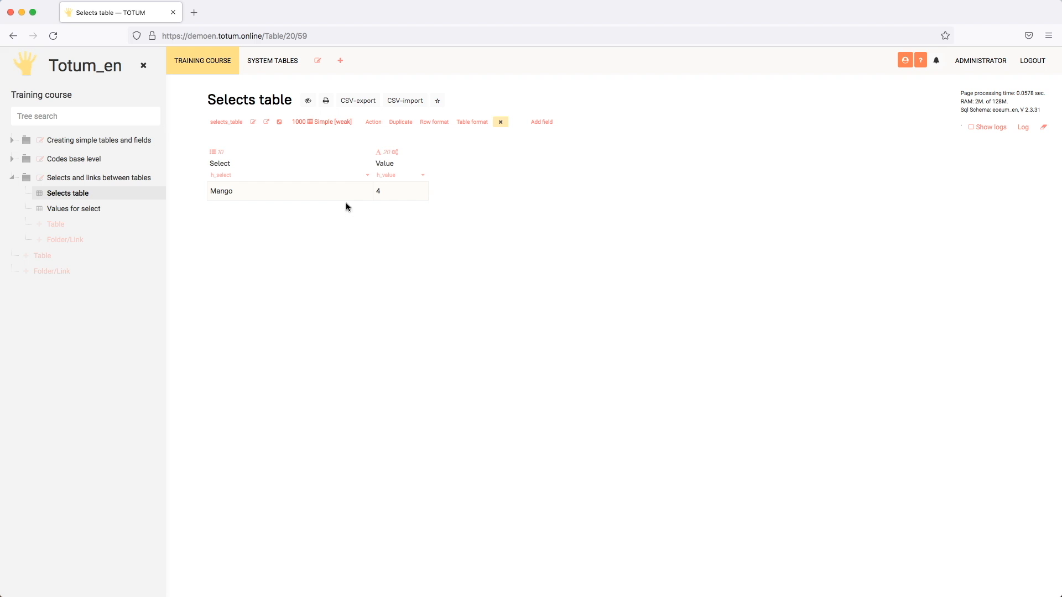
Compare the Mango selection in the Select field with the content of the neighbouring Value field
{"action": "left_click", "coordinate": [400, 197]}
{"action": "left_click", "coordinate": [249, 197]}
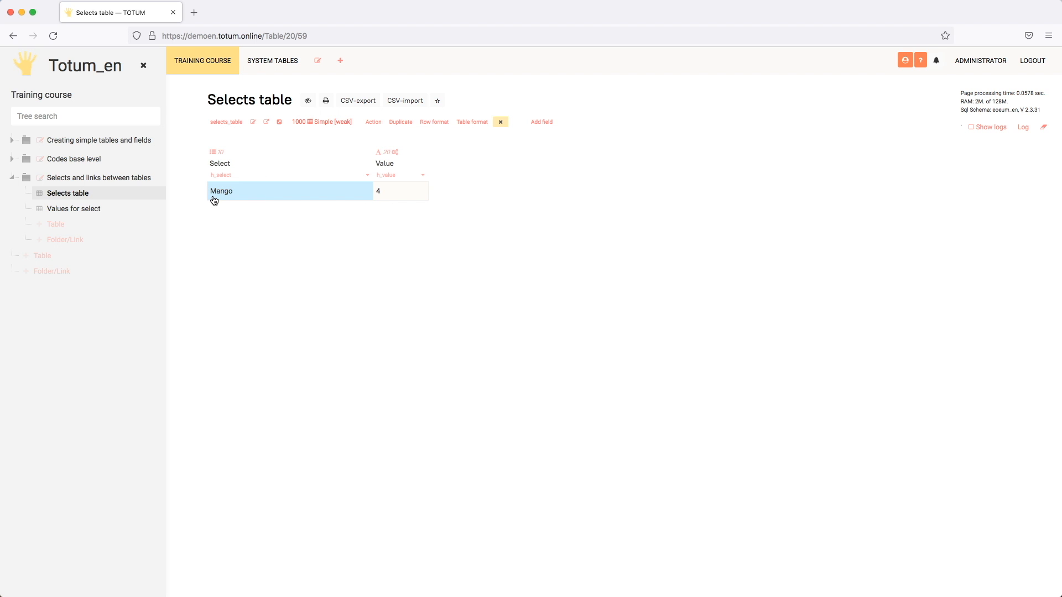
{"action": "left_click", "coordinate": [393, 196]}
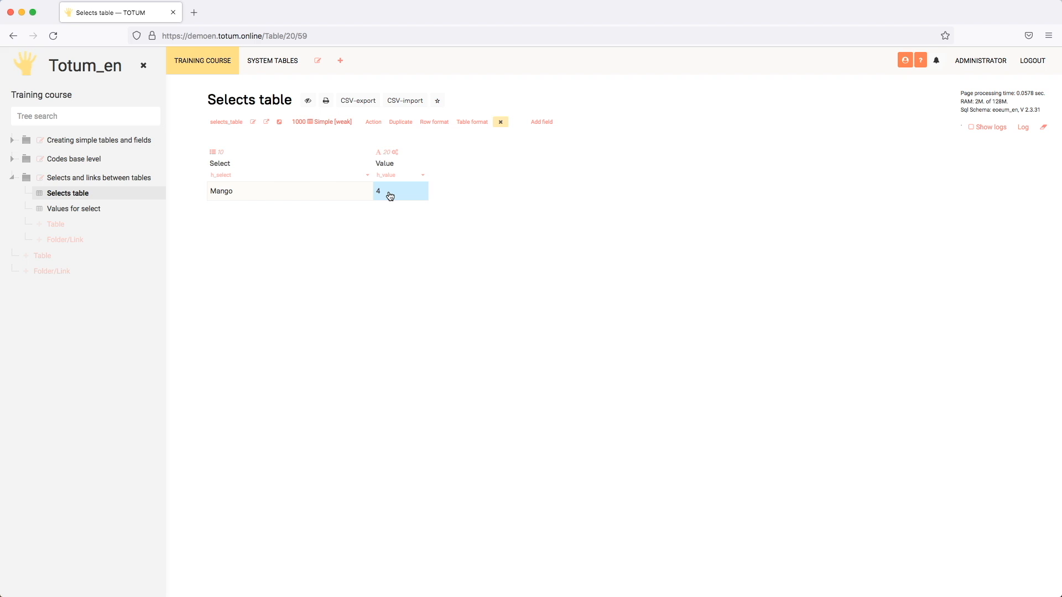
{"action": "left_click", "coordinate": [295, 197]}
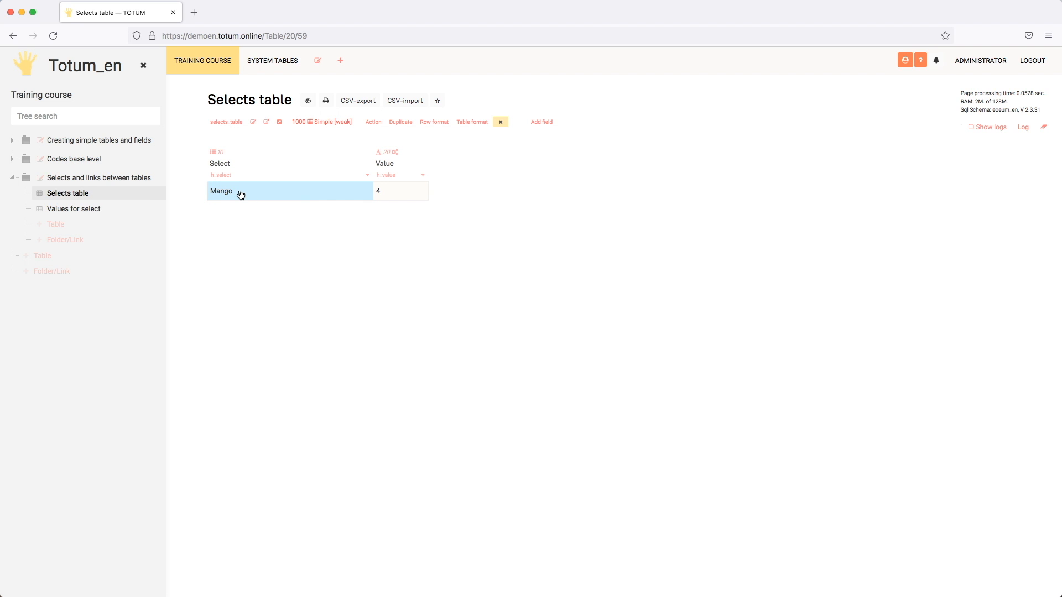
Open the Values for select table in a new browser tab and select the Mango title
{"action": "left_click", "coordinate": [99, 210]}
{"action": "right_click", "coordinate": [99, 211]}
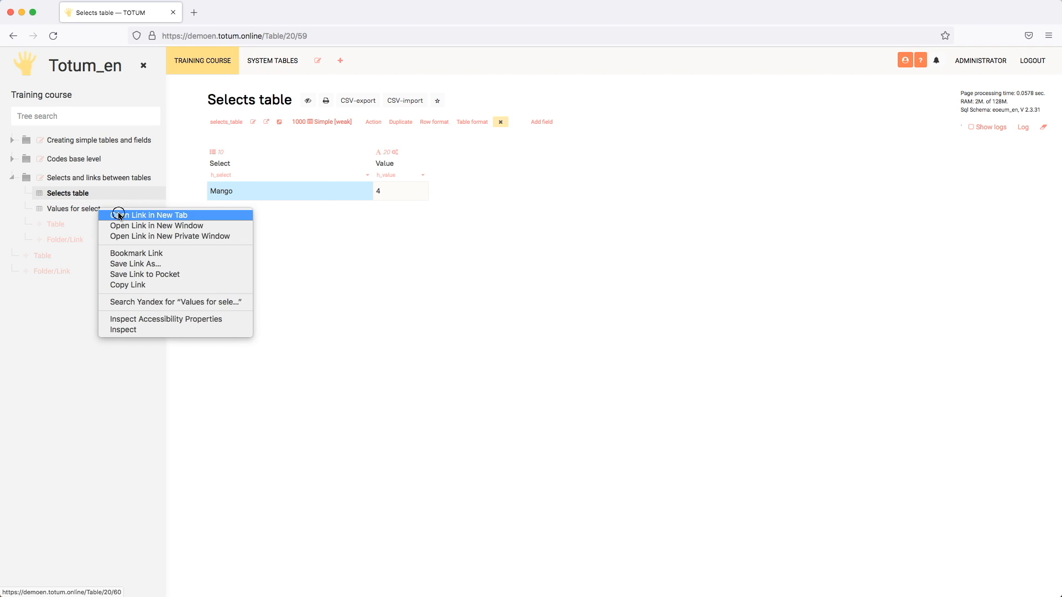
{"action": "left_click", "coordinate": [123, 214]}
{"action": "left_click", "coordinate": [235, 13]}
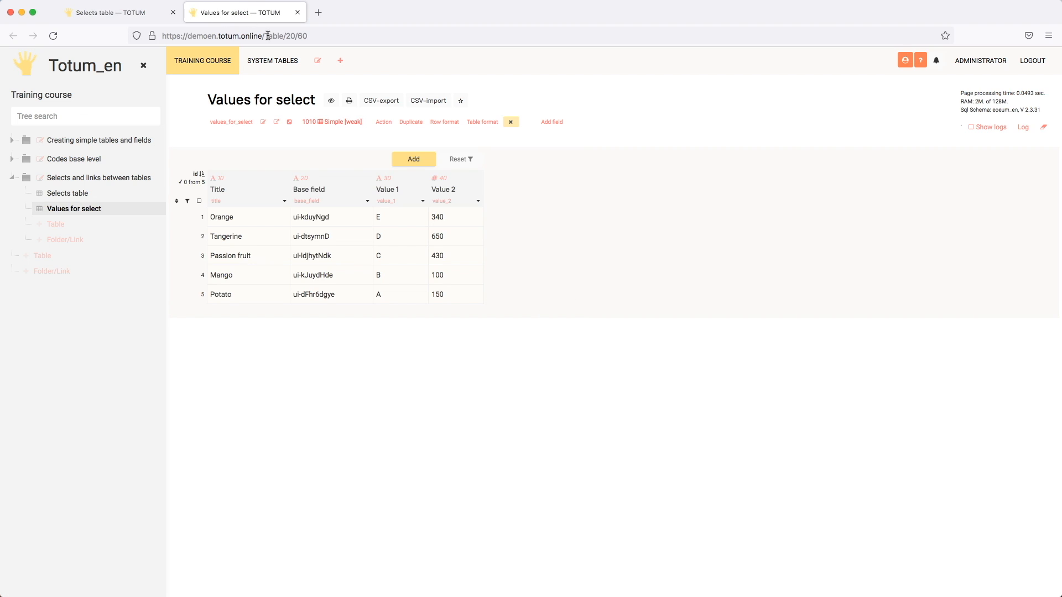
{"action": "left_click", "coordinate": [244, 279]}
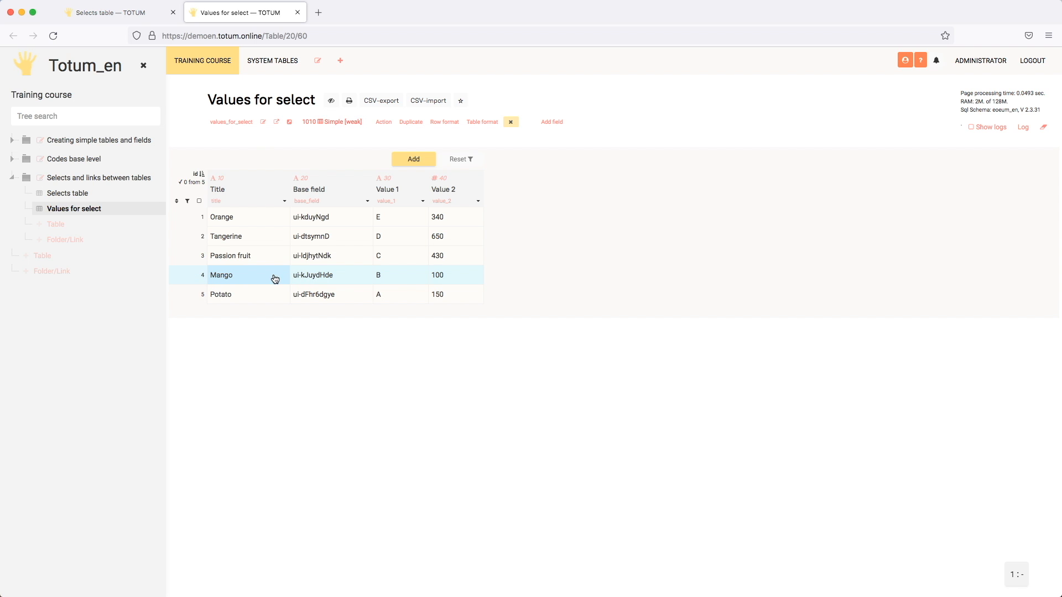
Rename the Mango row's title to Mango VHQ in the Values for select table
{"action": "left_click", "coordinate": [135, 15]}
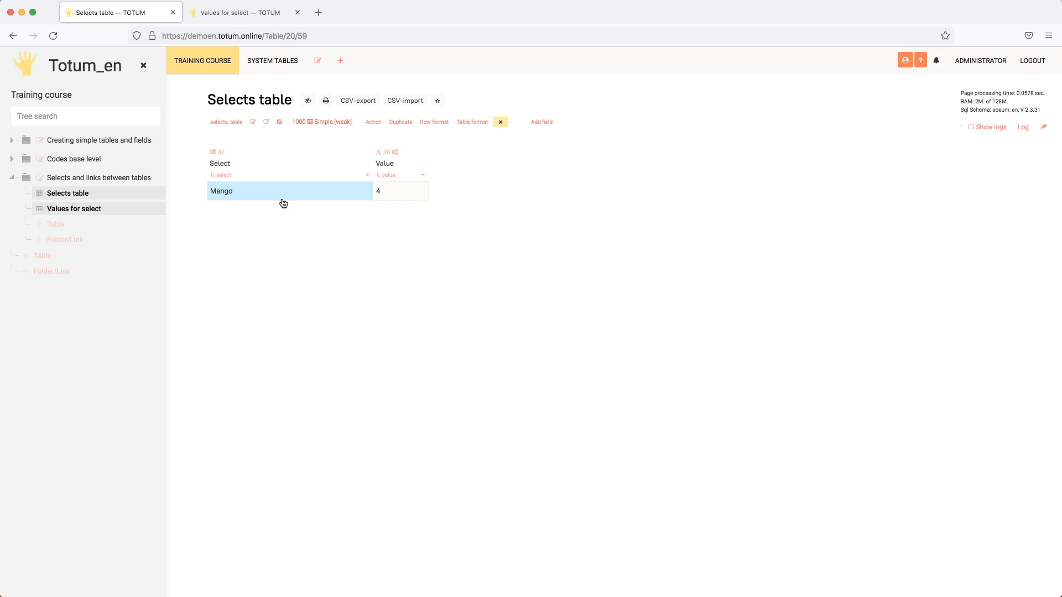
{"action": "left_click", "coordinate": [239, 14]}
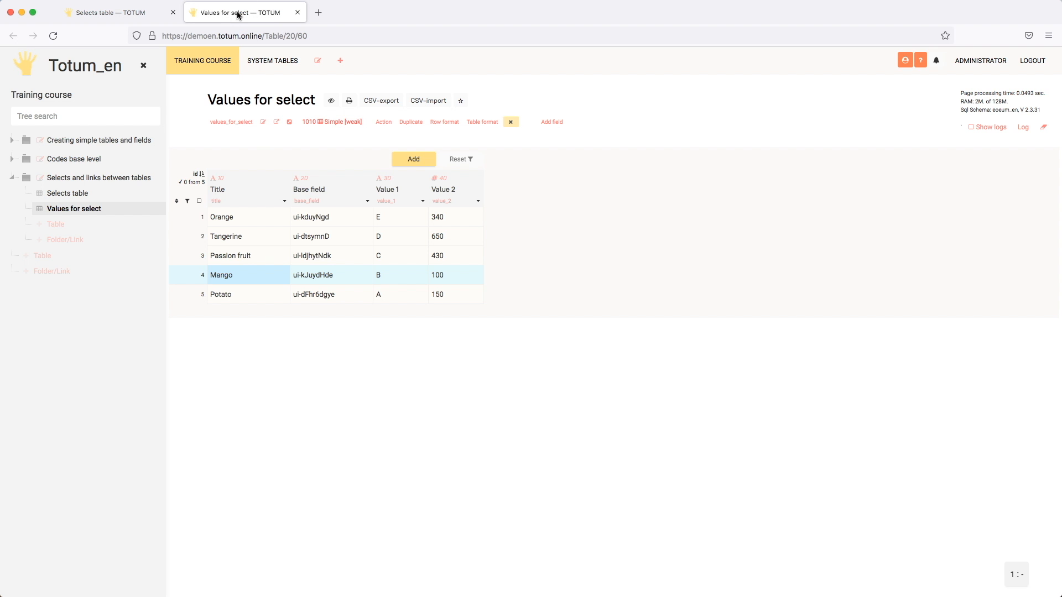
{"action": "double_click", "coordinate": [262, 275]}
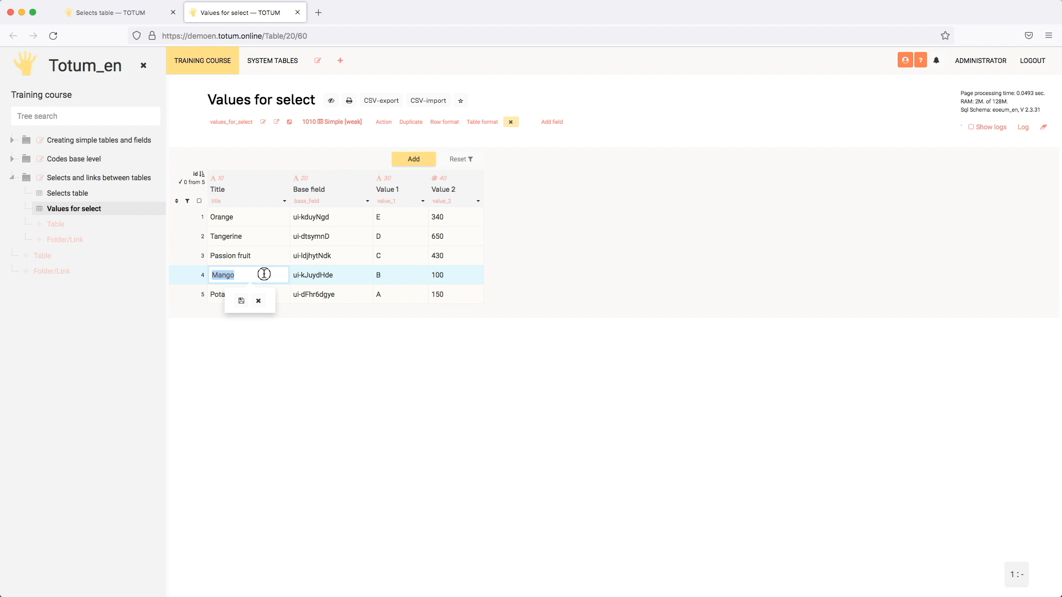
{"action": "left_click", "coordinate": [264, 274]}
{"action": "key", "text": "Return"}
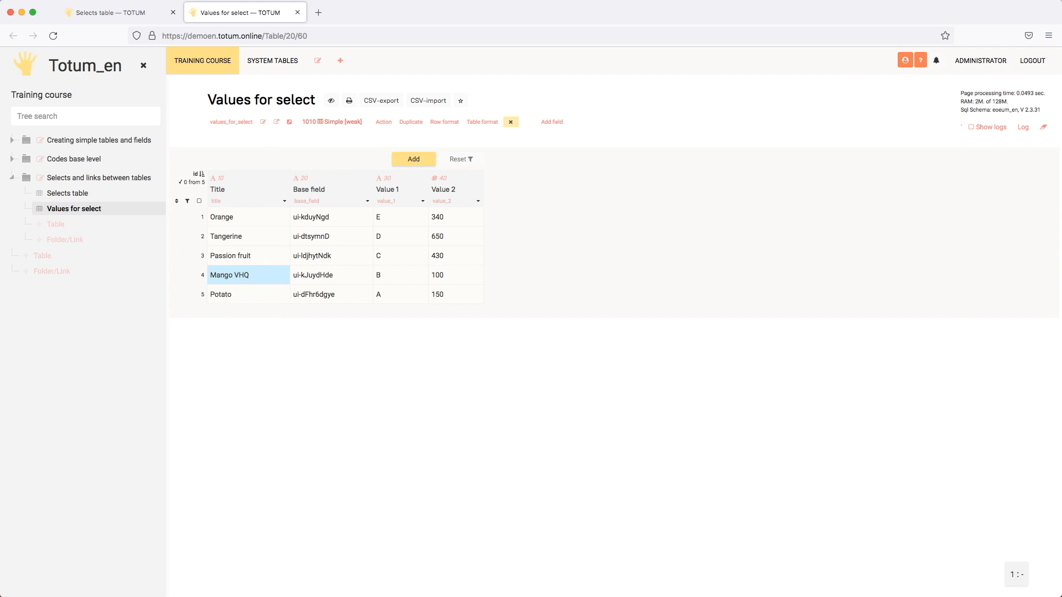
Reload the Selects table page and inspect the Select field's displayed title and underlying stored value
{"action": "left_click", "coordinate": [111, 13]}
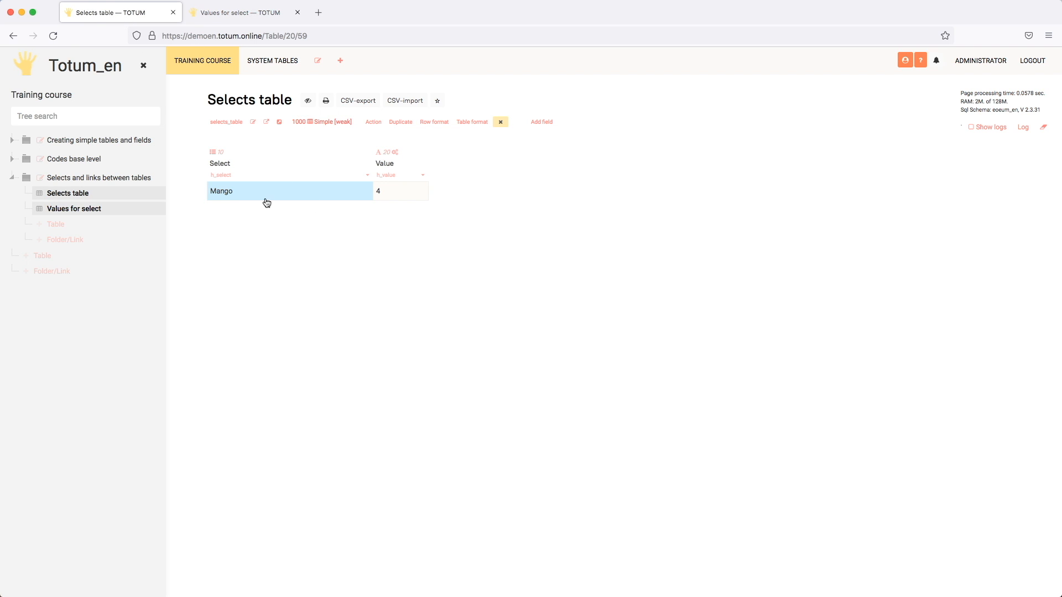
{"action": "left_click", "coordinate": [58, 35]}
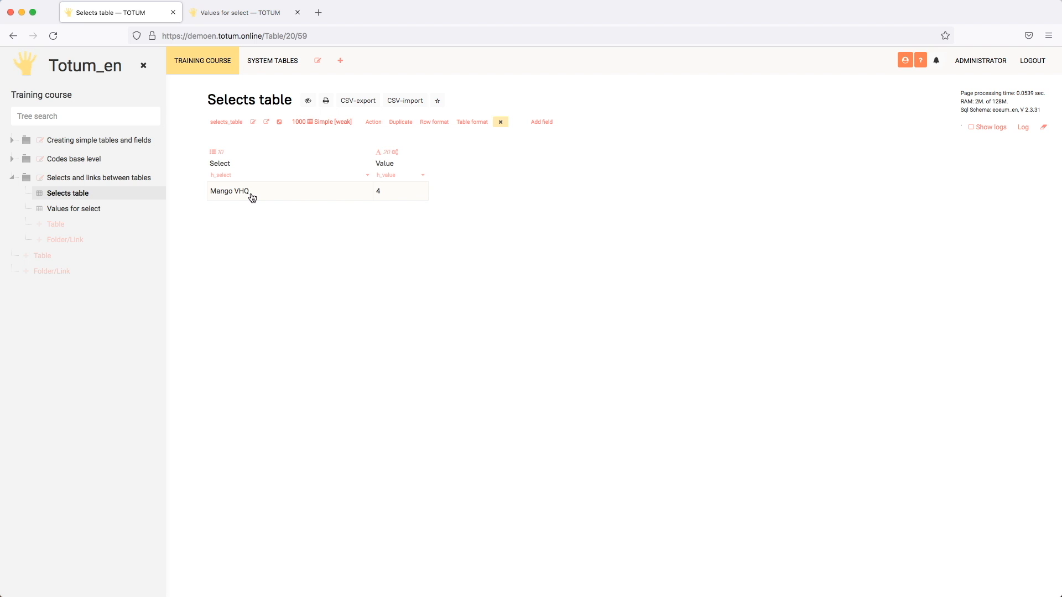
{"action": "left_click", "coordinate": [292, 197]}
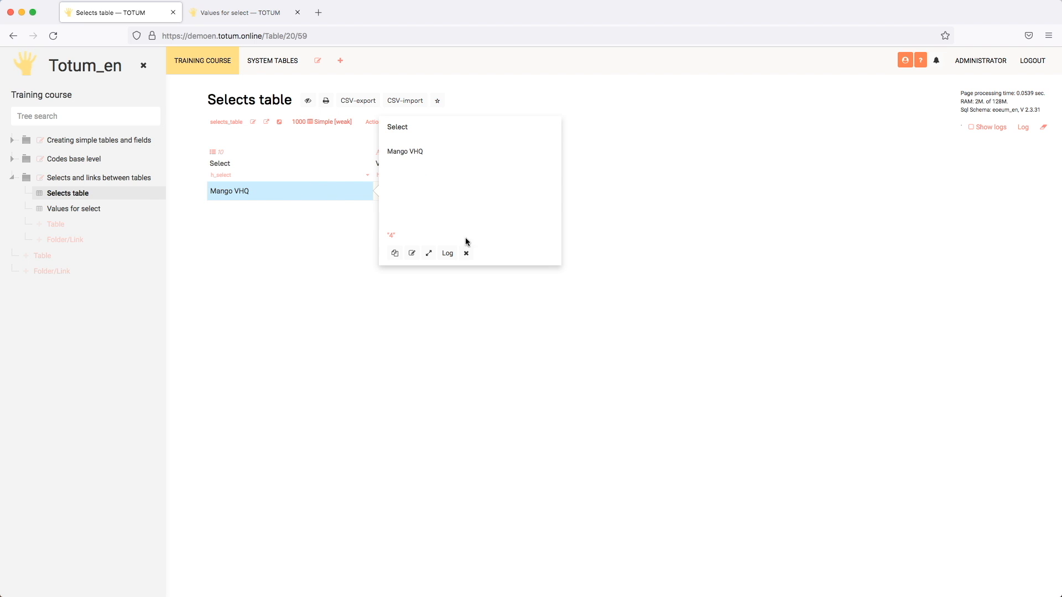
{"action": "double_click", "coordinate": [390, 235]}
{"action": "left_click", "coordinate": [334, 249]}
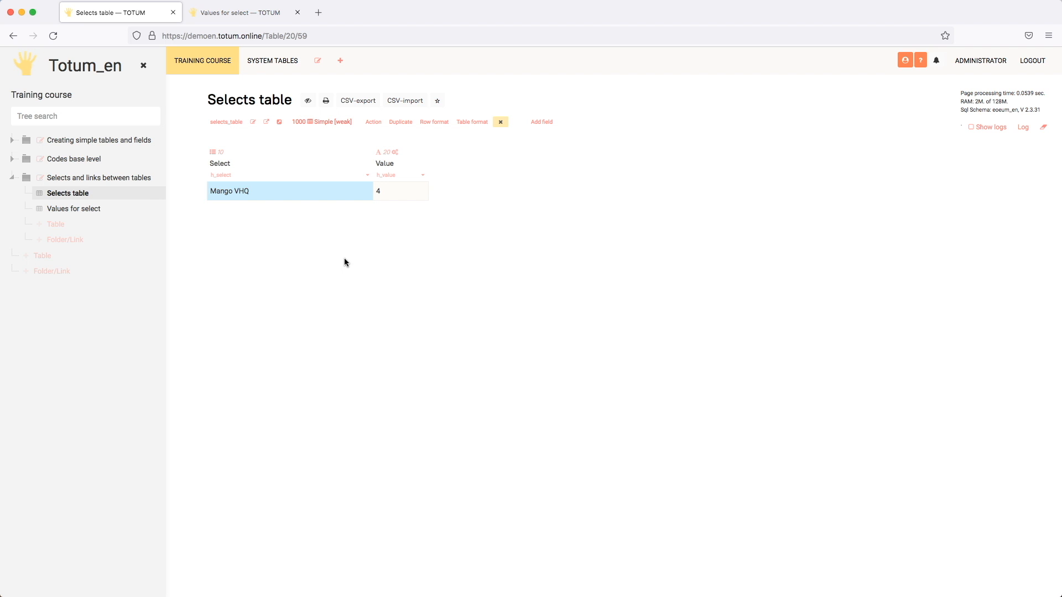
Set the Select field in the Selects table header to Orange
{"action": "left_click", "coordinate": [342, 196]}
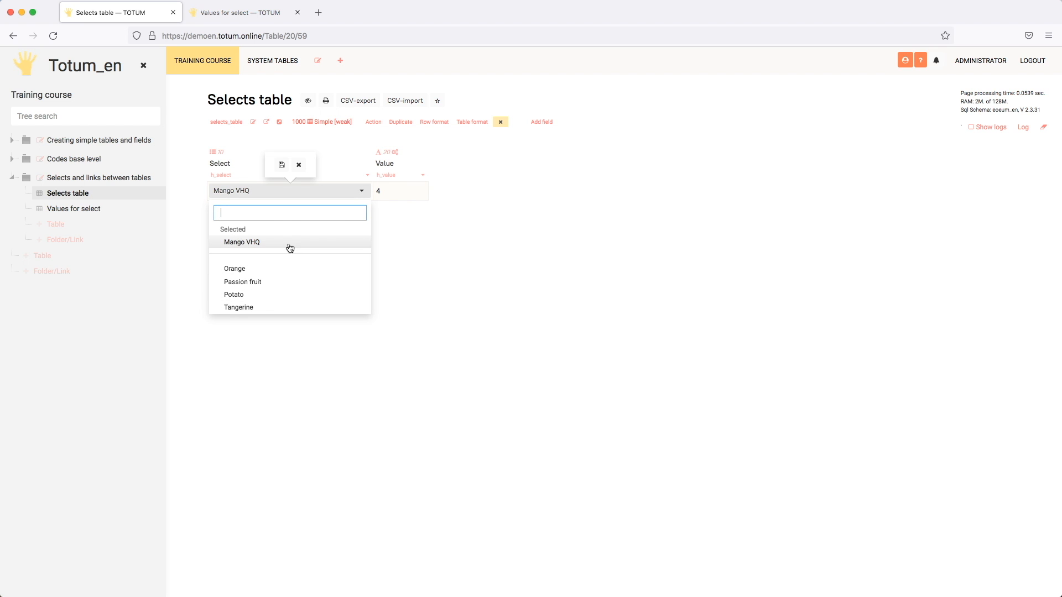
{"action": "left_click", "coordinate": [253, 267]}
{"action": "left_click", "coordinate": [299, 294]}
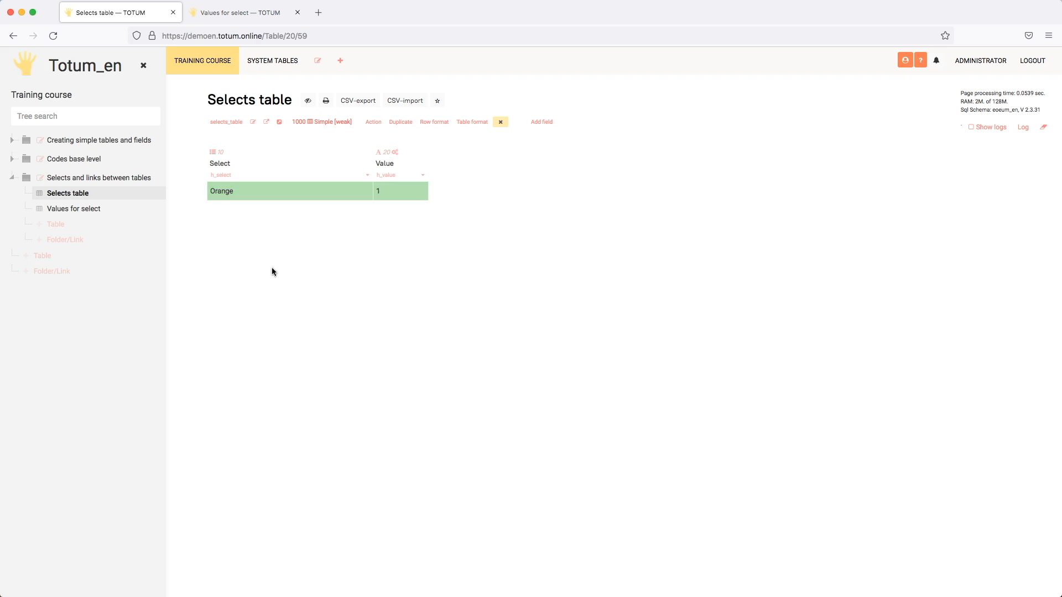
{"action": "left_click", "coordinate": [275, 194]}
{"action": "left_click", "coordinate": [317, 185]}
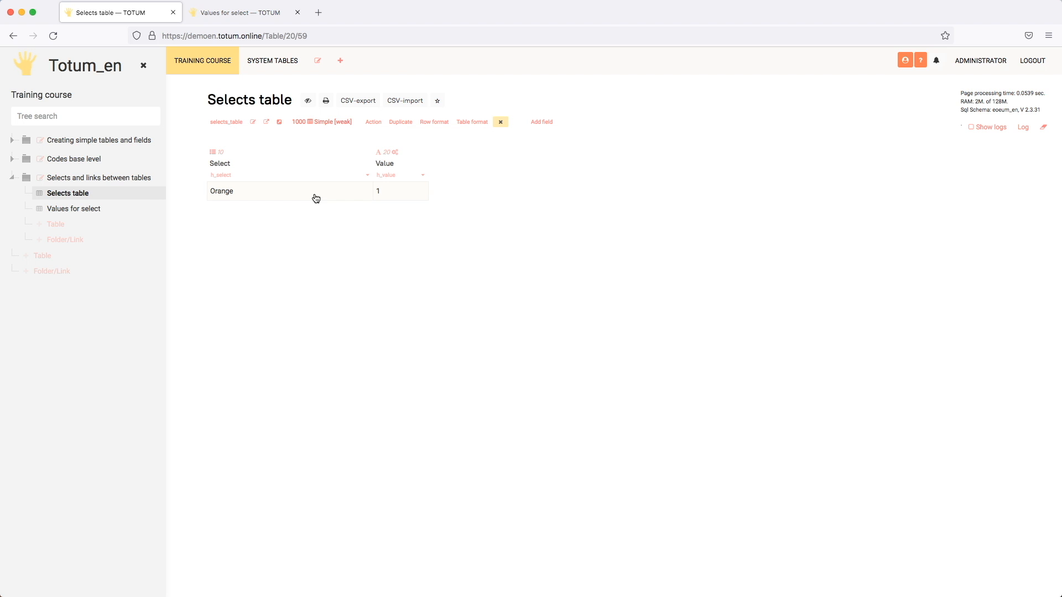
Enable Display for empty value in the Select field's settings, set its text to Select value, and save the field
{"action": "left_click", "coordinate": [366, 175]}
{"action": "scroll", "coordinate": [510, 304], "scroll_direction": "down", "scroll_amount": 6}
{"action": "scroll", "coordinate": [510, 305], "scroll_direction": "down", "scroll_amount": 7}
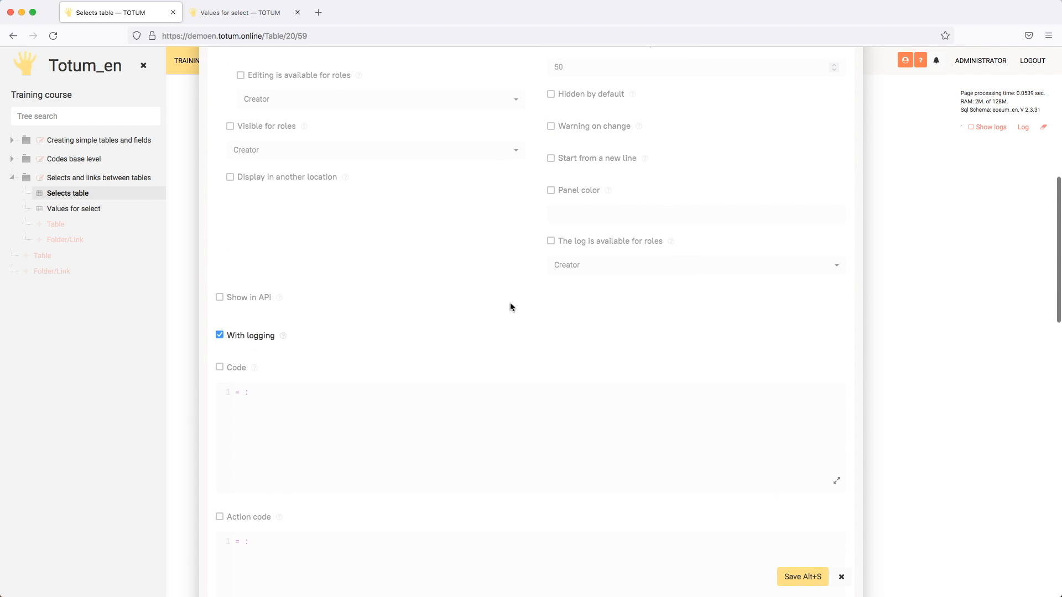
{"action": "scroll", "coordinate": [558, 398], "scroll_direction": "down", "scroll_amount": 2}
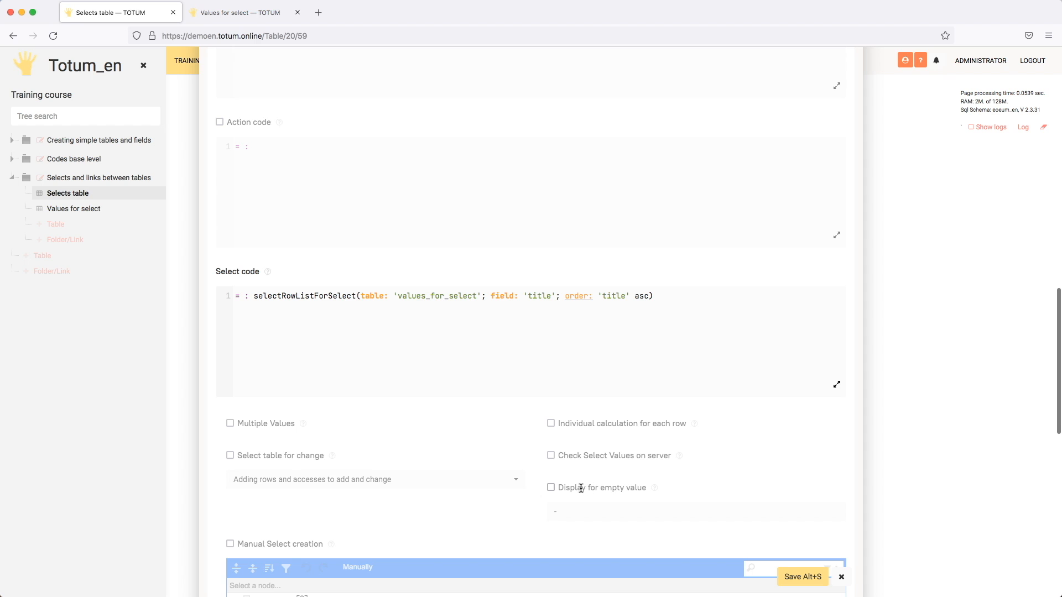
{"action": "left_click", "coordinate": [580, 491]}
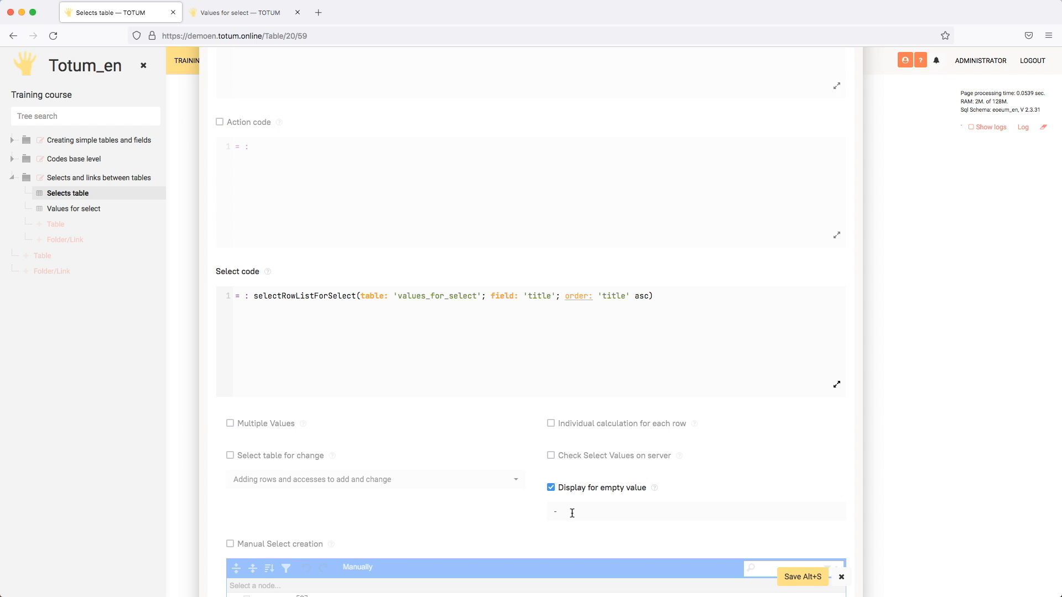
{"action": "left_click", "coordinate": [576, 514]}
{"action": "left_click", "coordinate": [804, 578]}
Choose the empty Select value option in the Select field and inspect its underlying stored value
{"action": "double_click", "coordinate": [265, 192]}
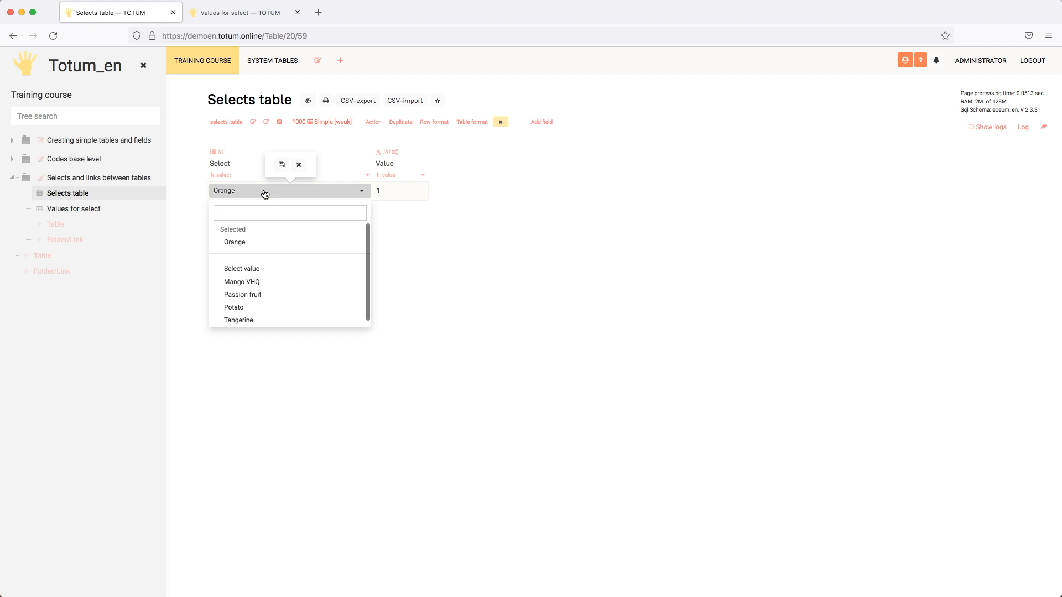
{"action": "left_click", "coordinate": [254, 269]}
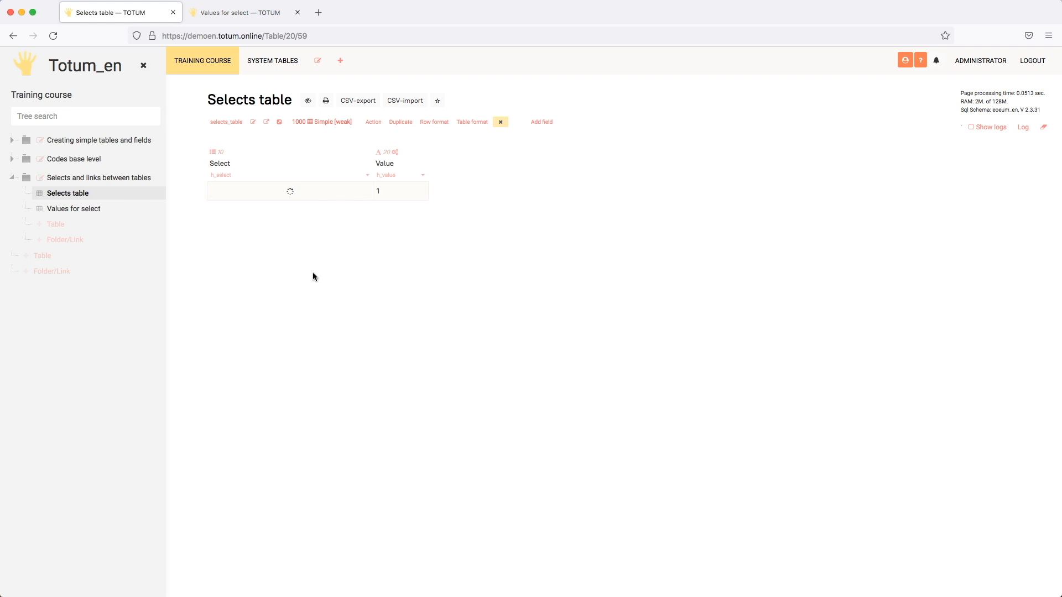
{"action": "left_click", "coordinate": [285, 194]}
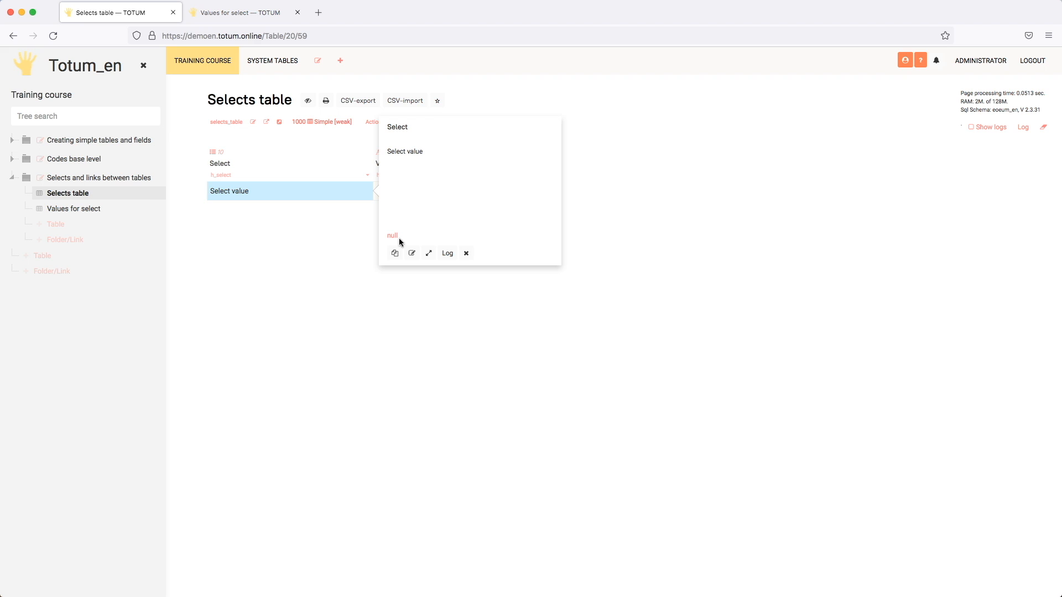
{"action": "left_click", "coordinate": [285, 192]}
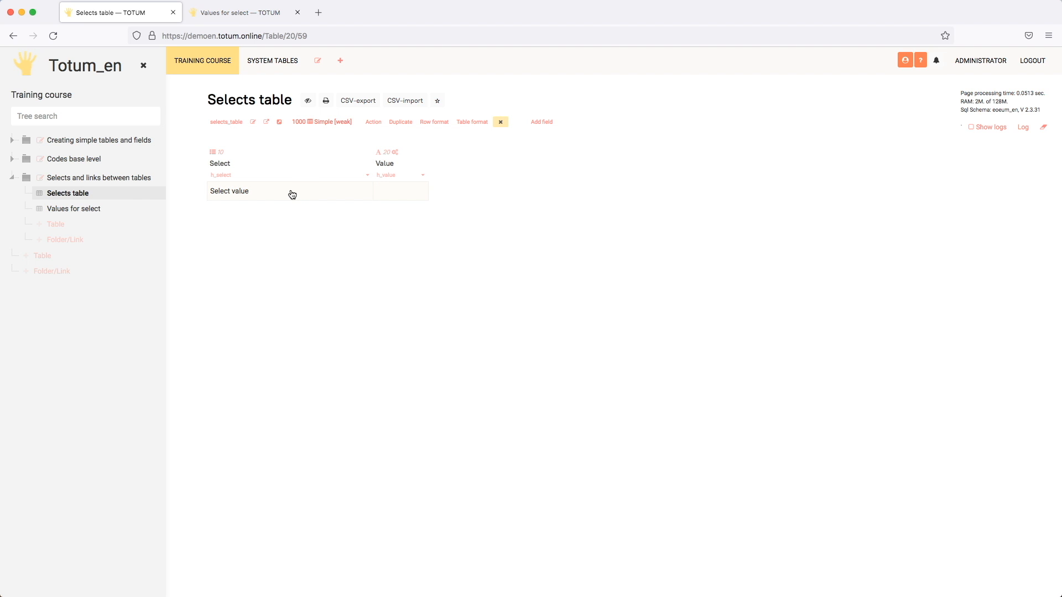
Choose Orange again as the Select field's value in the header
{"action": "double_click", "coordinate": [291, 192]}
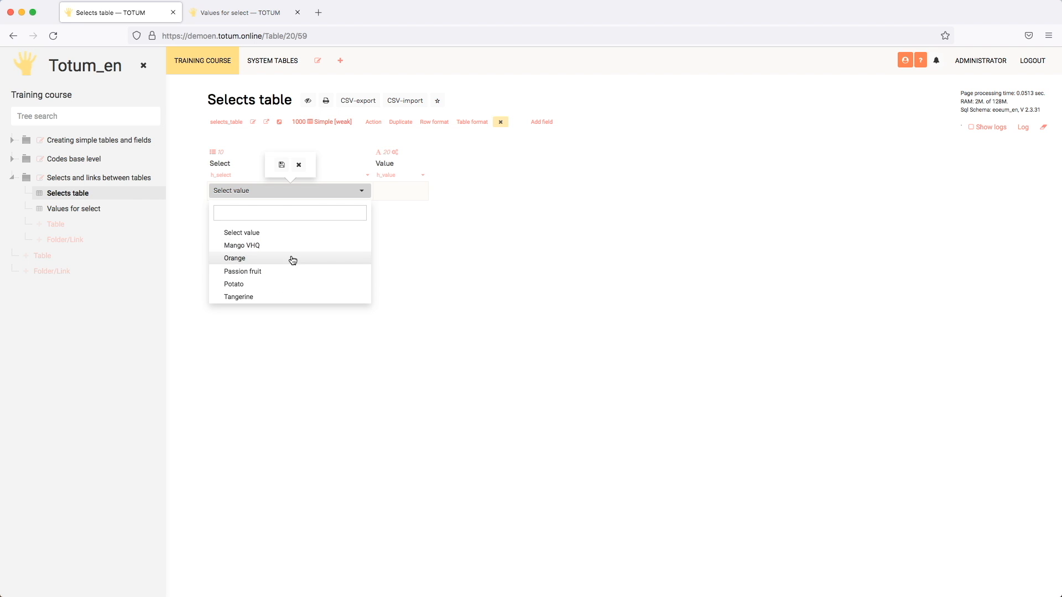
{"action": "left_click", "coordinate": [253, 257]}
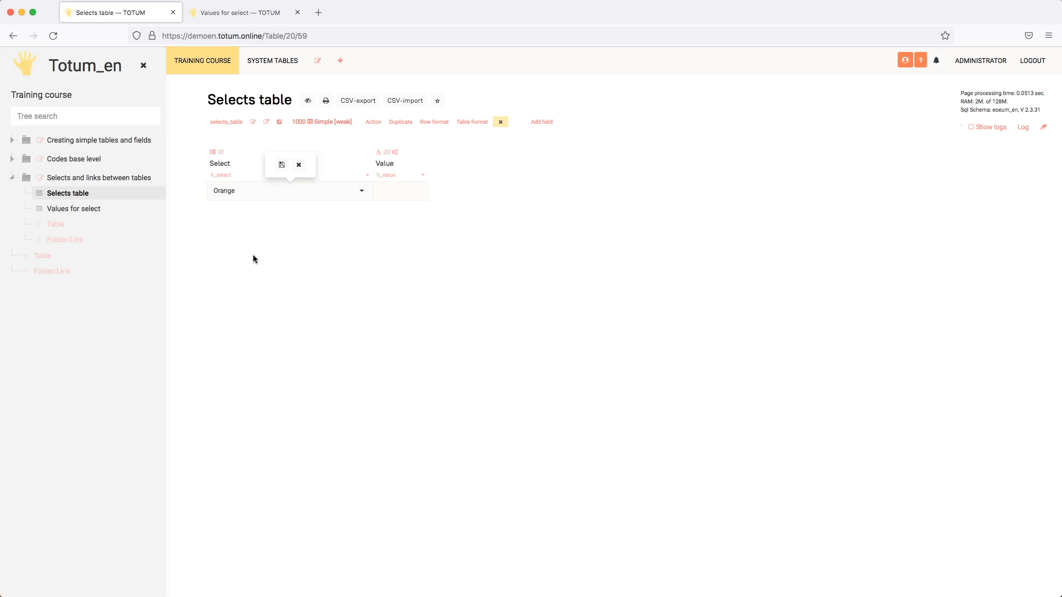
{"action": "left_click", "coordinate": [240, 197]}
{"action": "left_click", "coordinate": [239, 198]}
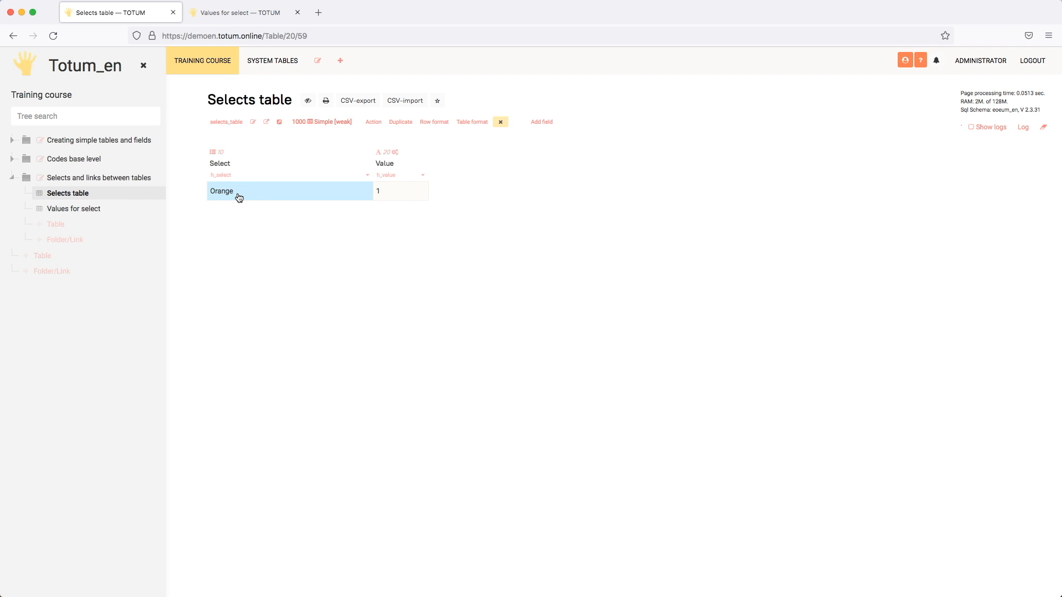